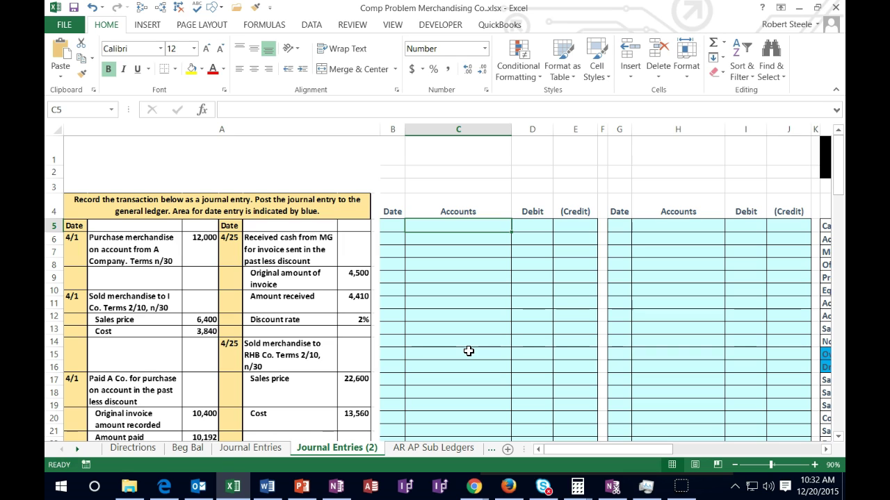
Examine the sheet from the blue journal entry area across the trial balance to the general ledger accounts.
{"action": "left_click", "coordinate": [470, 235]}
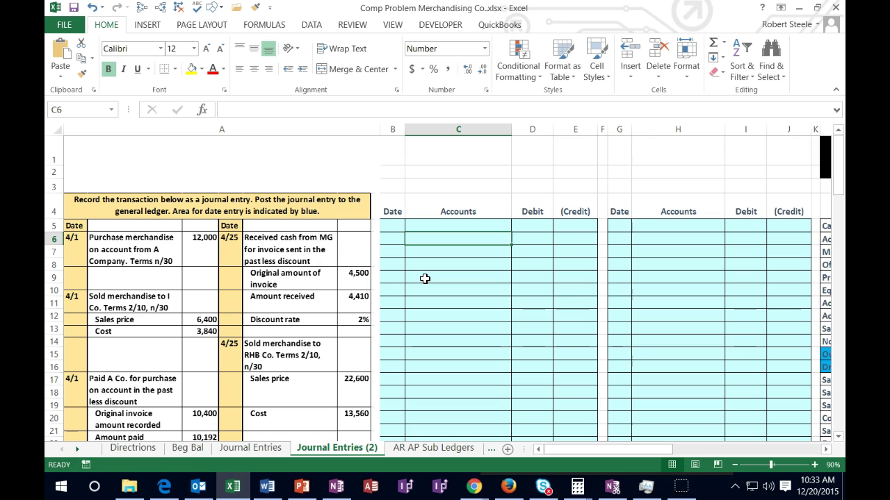
{"action": "key", "text": "Right"}
{"action": "key", "text": "Right"}
{"action": "key", "text": "Right"}
{"action": "key", "text": "Right"}
{"action": "key", "text": "Right"}
{"action": "key", "text": "Right"}
{"action": "key", "text": "Right"}
{"action": "key", "text": "Right"}
{"action": "key", "text": "Right"}
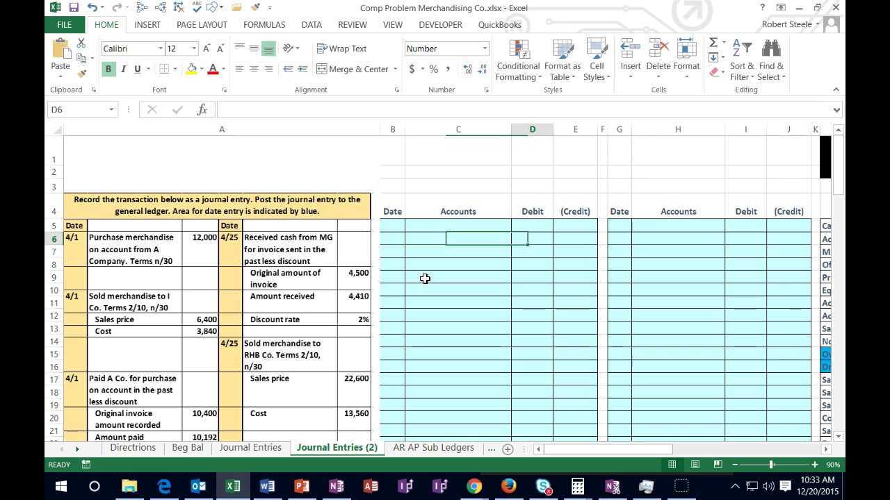
{"action": "key", "text": "Right"}
{"action": "key", "text": "Right"}
{"action": "key", "text": "Right"}
{"action": "key", "text": "Right"}
{"action": "key", "text": "Right"}
{"action": "key", "text": "Right"}
{"action": "key", "text": "Right"}
{"action": "key", "text": "Right"}
{"action": "key", "text": "Right"}
{"action": "key", "text": "Right"}
{"action": "key", "text": "Right"}
{"action": "key", "text": "Right"}
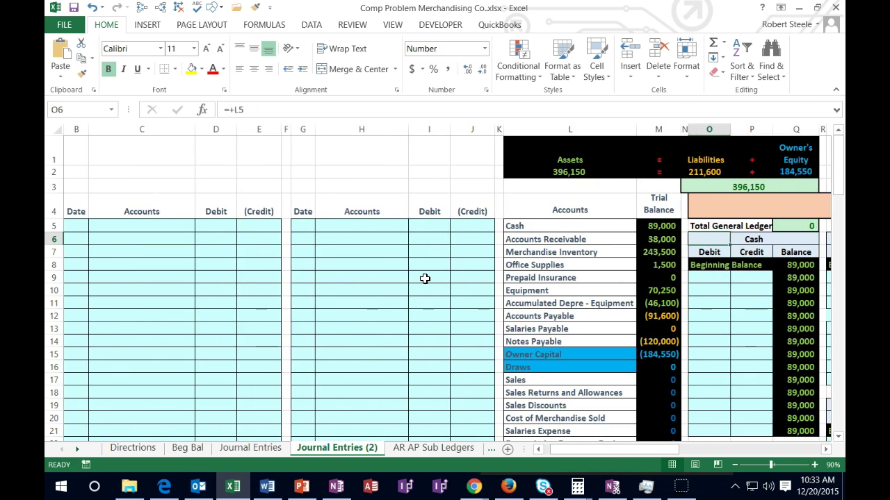
{"action": "key", "text": "Right"}
{"action": "key", "text": "Right"}
{"action": "key", "text": "Right"}
{"action": "key", "text": "Right"}
{"action": "key", "text": "Right"}
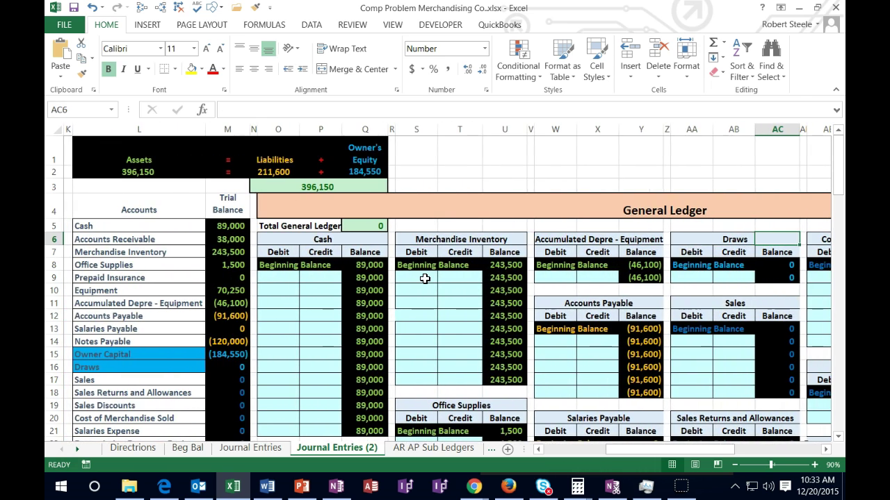
Examine the Cash account in the general ledger, including its debit, credit and balance columns.
{"action": "left_click", "coordinate": [423, 217]}
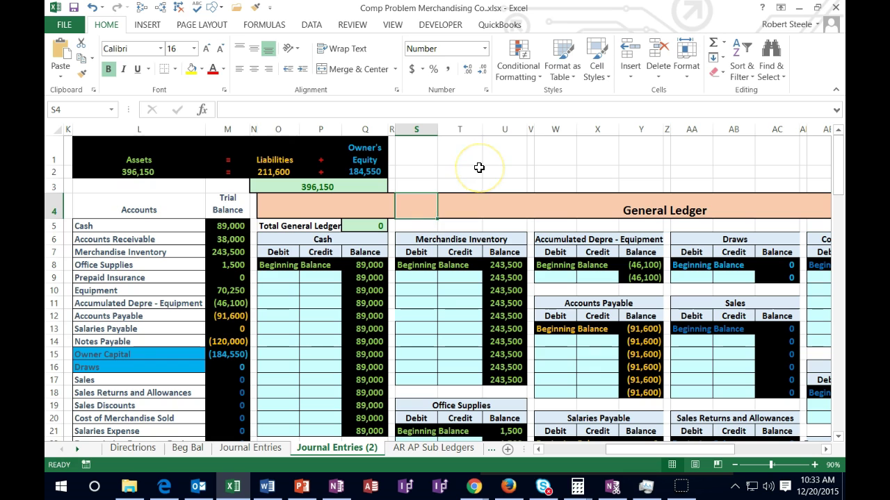
{"action": "key", "text": "Down"}
{"action": "key", "text": "Down"}
{"action": "key", "text": "Down"}
{"action": "key", "text": "Left"}
{"action": "key", "text": "Left"}
{"action": "key", "text": "Left"}
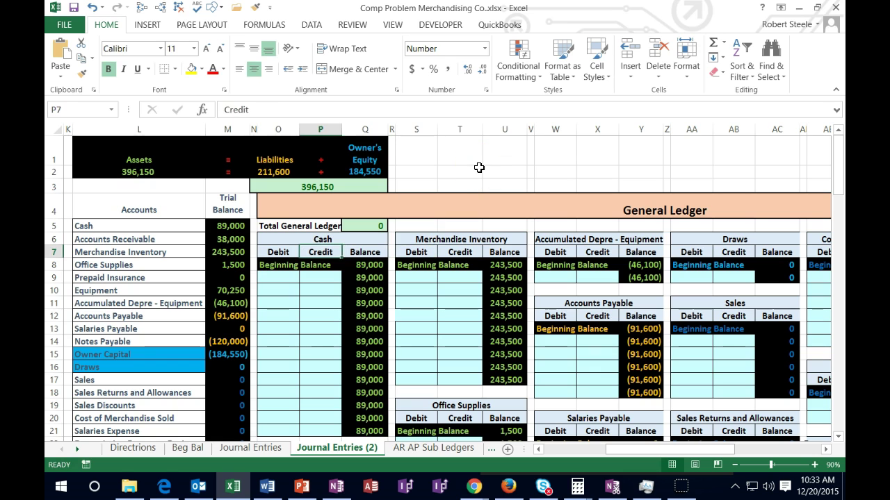
{"action": "key", "text": "Up"}
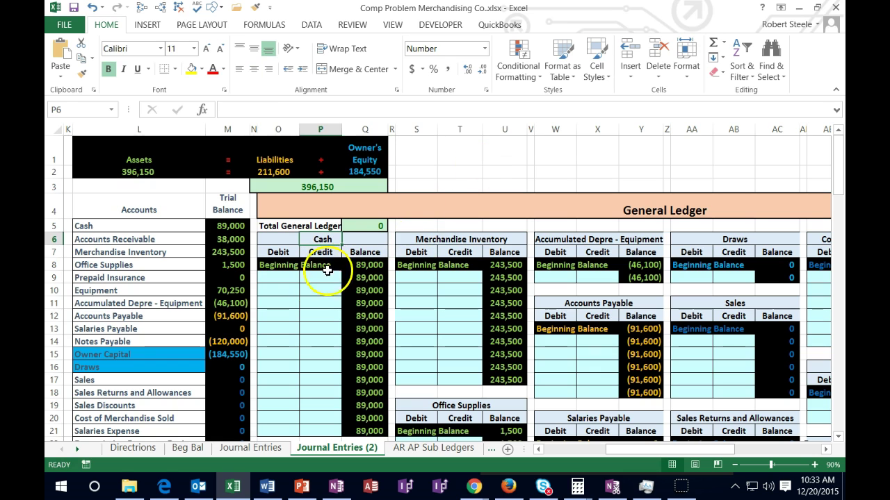
{"action": "left_click", "coordinate": [297, 280]}
{"action": "key", "text": "Right"}
{"action": "key", "text": "Up"}
{"action": "key", "text": "Up"}
{"action": "key", "text": "Up"}
Examine the other ledger accounts, from Merchandise Inventory through the liability and Sales accounts to Cost of Merchandise Sold.
{"action": "key", "text": "Right"}
{"action": "key", "text": "Right"}
{"action": "key", "text": "Right"}
{"action": "key", "text": "Right"}
{"action": "key", "text": "Right"}
{"action": "key", "text": "Right"}
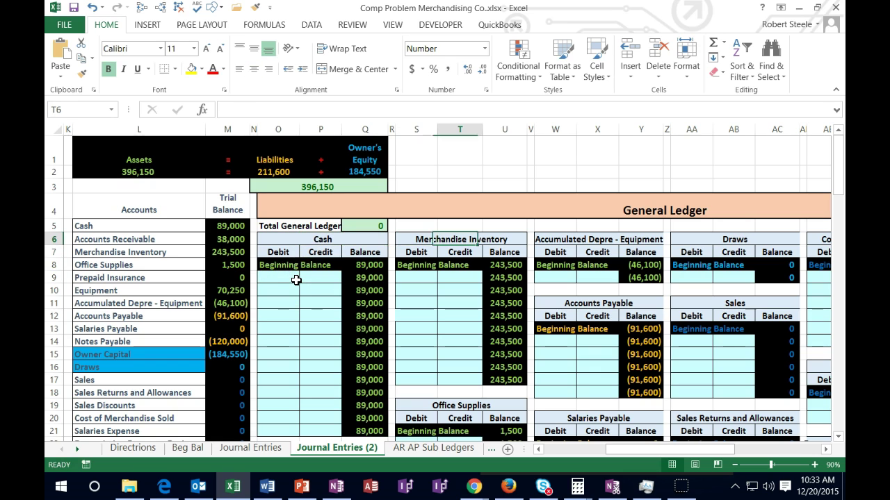
{"action": "key", "text": "Right"}
{"action": "key", "text": "Right"}
{"action": "key", "text": "Right"}
{"action": "key", "text": "Down"}
{"action": "key", "text": "Down"}
{"action": "key", "text": "Down"}
{"action": "key", "text": "Down"}
{"action": "key", "text": "Down"}
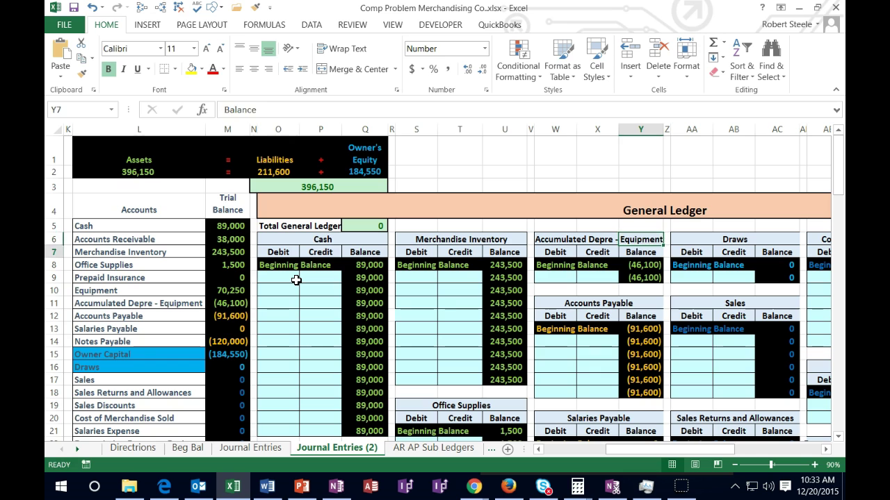
{"action": "key", "text": "Right"}
{"action": "key", "text": "Right"}
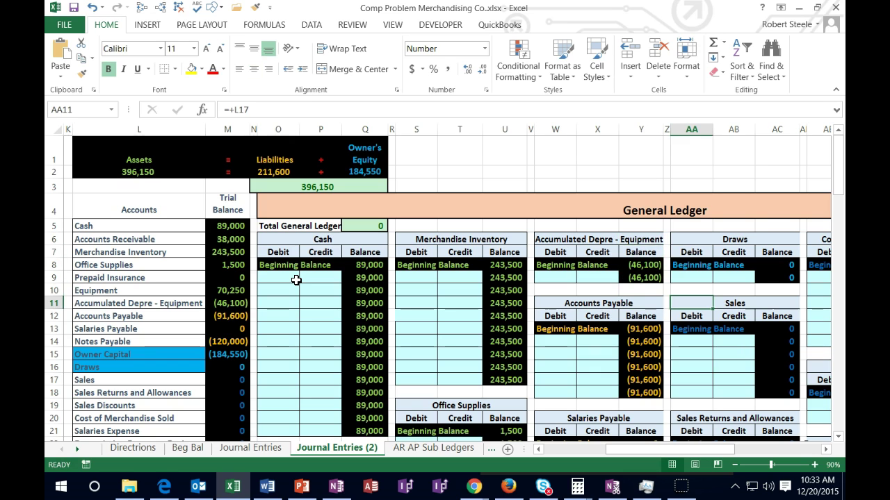
{"action": "key", "text": "Right"}
{"action": "key", "text": "Right"}
{"action": "key", "text": "Right"}
{"action": "key", "text": "Right"}
{"action": "key", "text": "Right"}
{"action": "key", "text": "Right"}
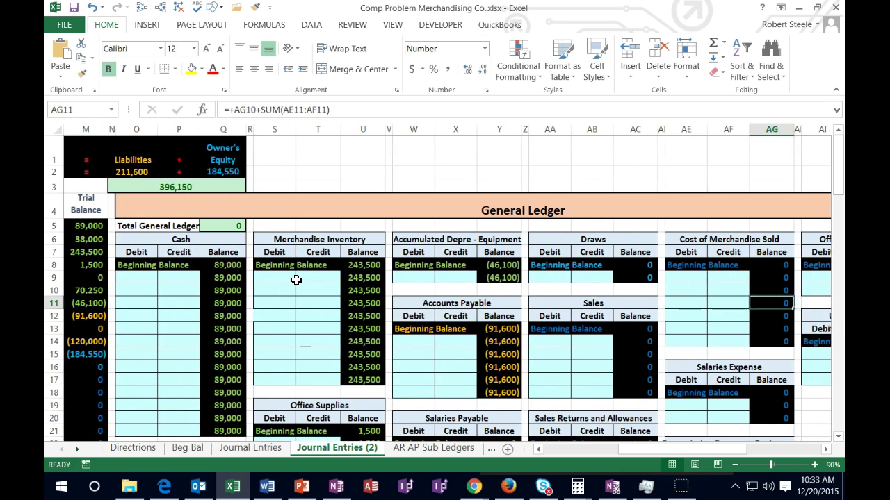
{"action": "key", "text": "Right"}
{"action": "key", "text": "Right"}
Return to the trial balance and examine its account balances from Cash down to Owner Capital.
{"action": "key", "text": "Left"}
{"action": "key", "text": "Left"}
{"action": "key", "text": "Left"}
{"action": "key", "text": "Left"}
{"action": "key", "text": "Left"}
{"action": "key", "text": "Left"}
{"action": "key", "text": "Left"}
{"action": "key", "text": "Left"}
{"action": "key", "text": "Left"}
{"action": "key", "text": "Left"}
{"action": "key", "text": "Left"}
{"action": "key", "text": "Left"}
{"action": "key", "text": "Left"}
{"action": "key", "text": "Left"}
{"action": "key", "text": "Left"}
{"action": "key", "text": "Left"}
{"action": "key", "text": "Left"}
{"action": "key", "text": "Left"}
{"action": "key", "text": "Left"}
{"action": "key", "text": "Left"}
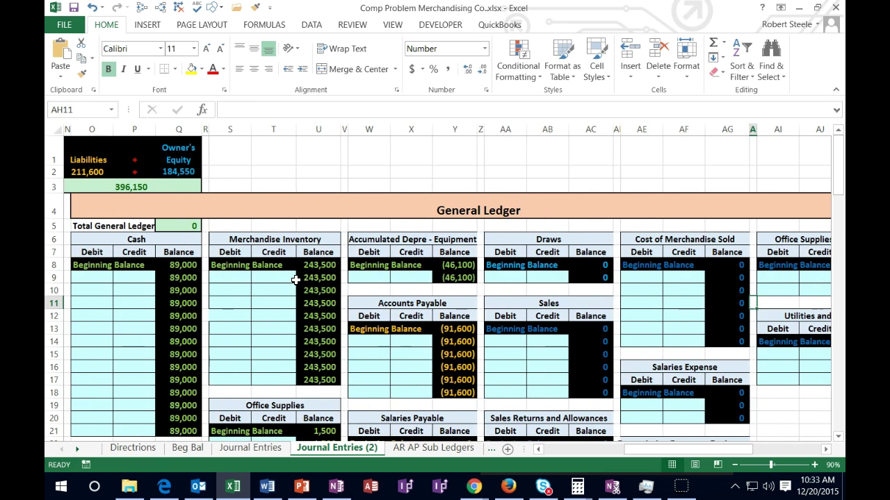
{"action": "key", "text": "Left"}
{"action": "key", "text": "Left"}
{"action": "key", "text": "Left"}
{"action": "key", "text": "Left"}
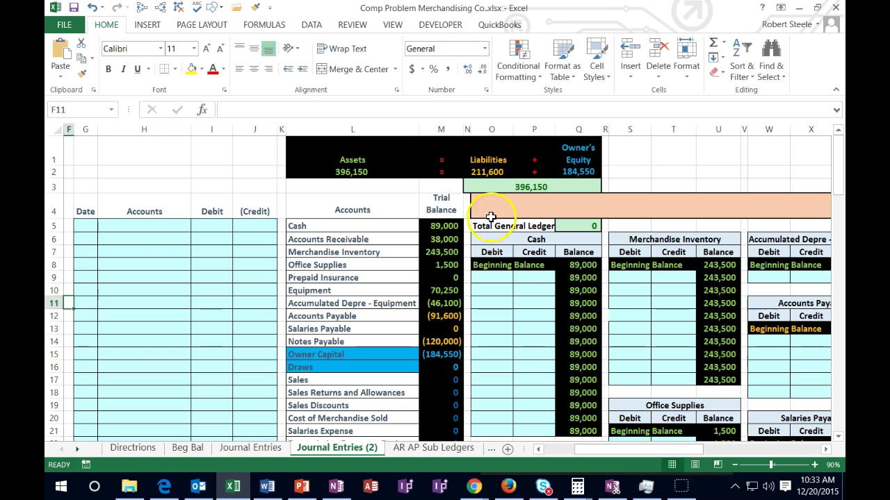
{"action": "left_click", "coordinate": [432, 208]}
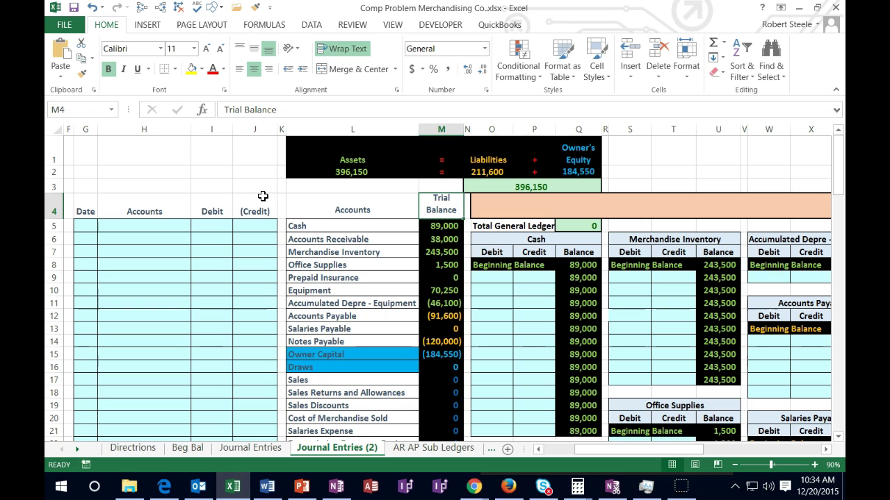
{"action": "key", "text": "Down"}
{"action": "key", "text": "Down"}
{"action": "key", "text": "Down"}
{"action": "key", "text": "Down"}
{"action": "key", "text": "Down"}
{"action": "key", "text": "Down"}
{"action": "key", "text": "Down"}
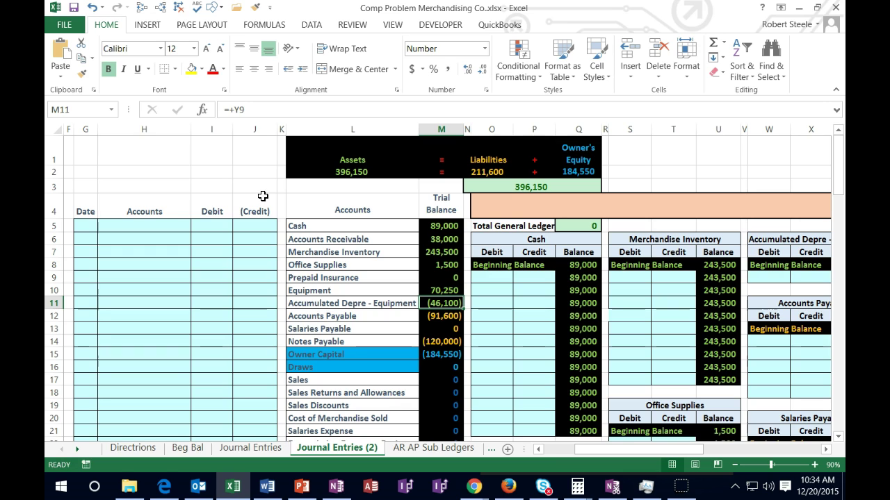
{"action": "left_click_drag", "start_coordinate": [438, 226], "coordinate": [441, 355]}
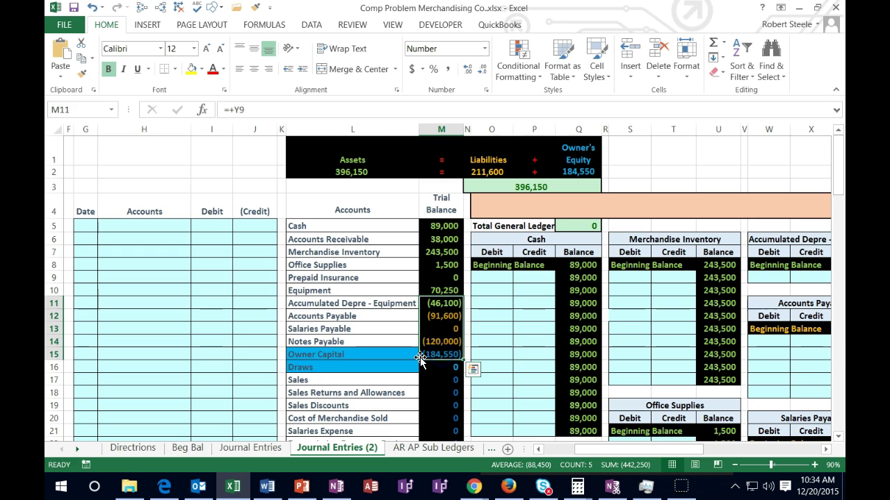
Inspect the formula behind Total Debits - Total (credits) at the end of the trial balance.
{"action": "scroll", "coordinate": [419, 357], "scroll_direction": "down", "scroll_amount": 2}
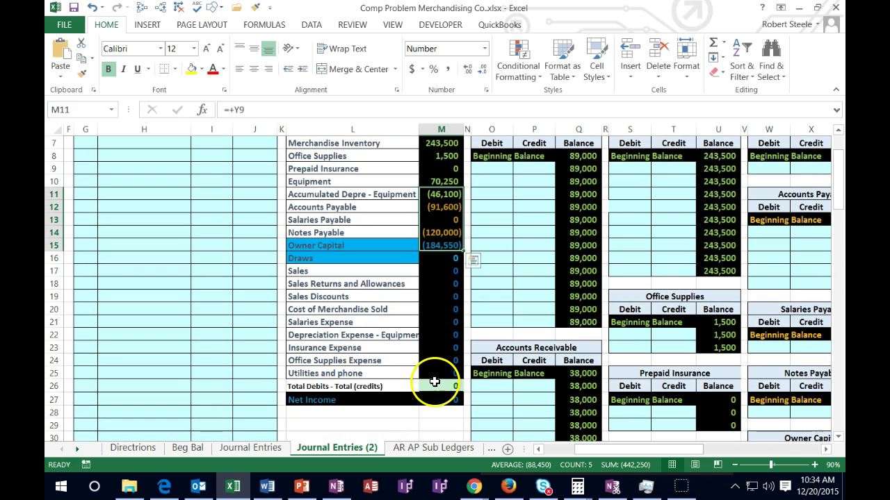
{"action": "left_click", "coordinate": [435, 383]}
{"action": "double_click", "coordinate": [435, 383]}
{"action": "key", "text": "Escape"}
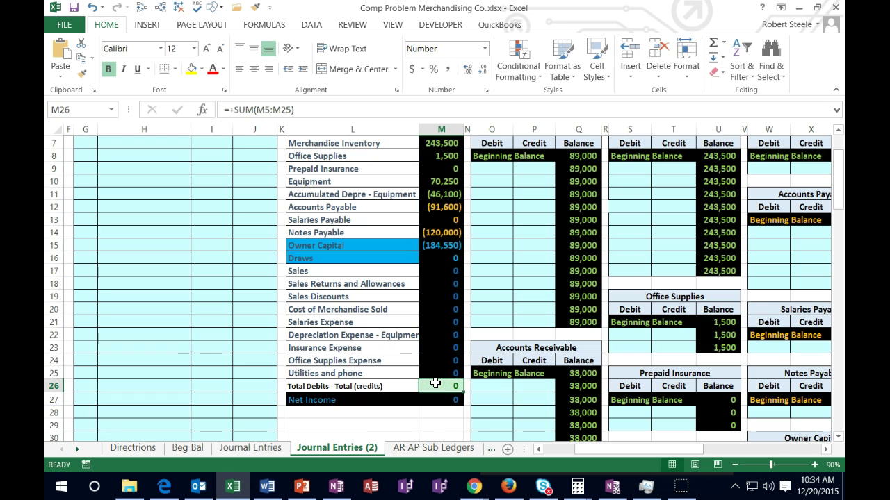
Select the trial balance amounts from Cash through Owner Capital to check their sum.
{"action": "scroll", "coordinate": [435, 383], "scroll_direction": "up", "scroll_amount": 1}
{"action": "left_click", "coordinate": [448, 168]}
{"action": "left_click_drag", "start_coordinate": [447, 187], "coordinate": [447, 295]}
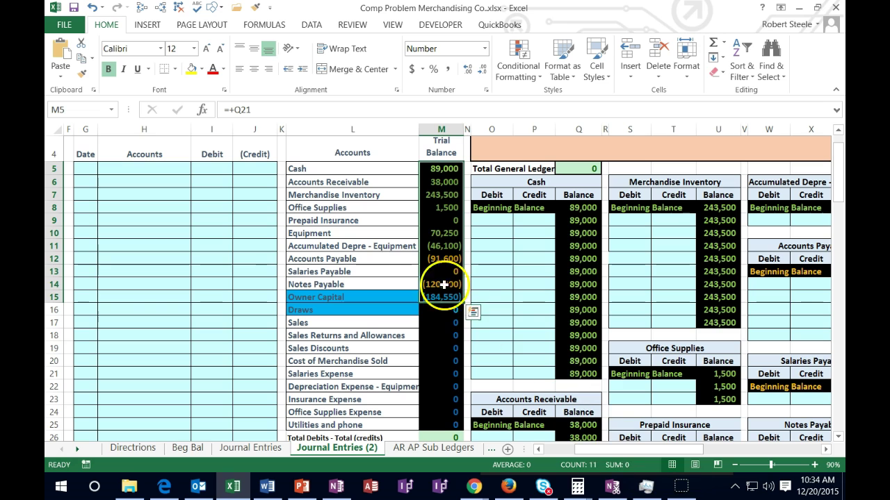
{"action": "left_click", "coordinate": [390, 231]}
{"action": "scroll", "coordinate": [391, 231], "scroll_direction": "up", "scroll_amount": 1}
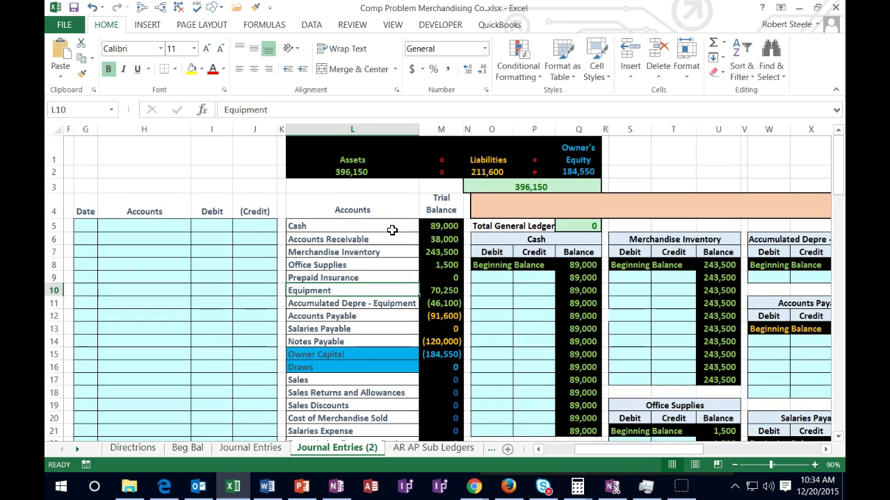
Inspect the Net Income formula below the trial balance.
{"action": "scroll", "coordinate": [392, 230], "scroll_direction": "down", "scroll_amount": 2}
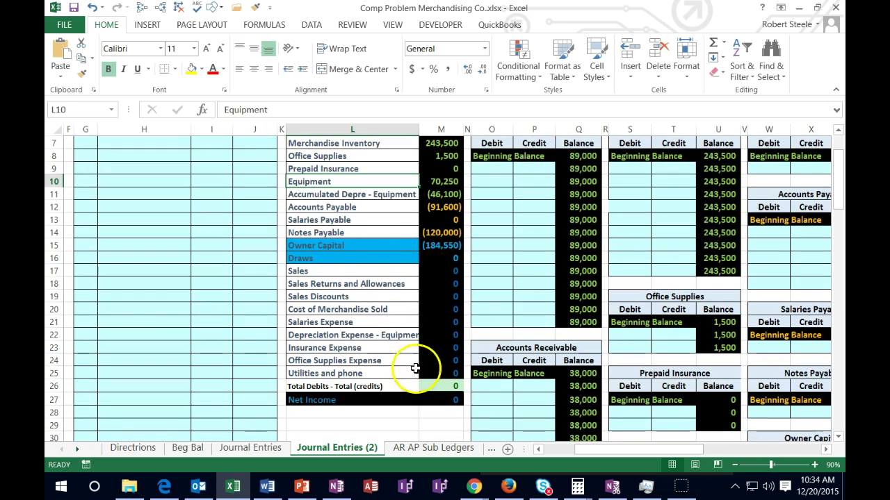
{"action": "left_click", "coordinate": [443, 398]}
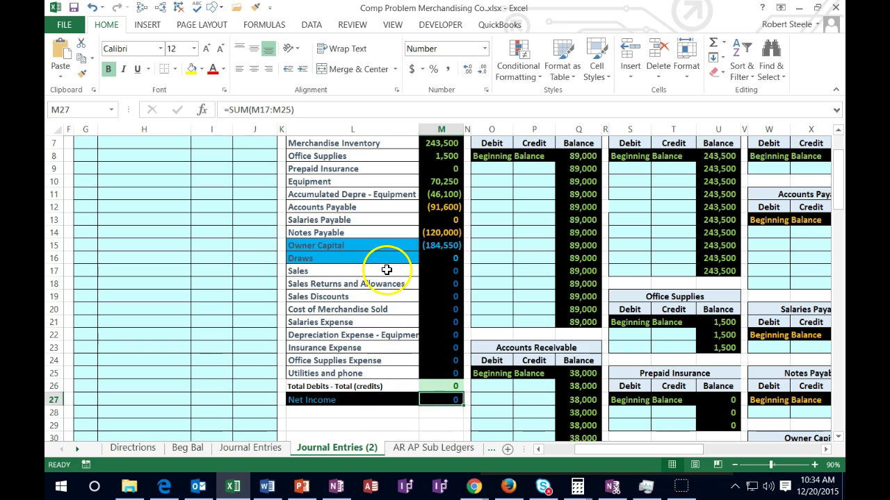
{"action": "scroll", "coordinate": [392, 352], "scroll_direction": "up", "scroll_amount": 2}
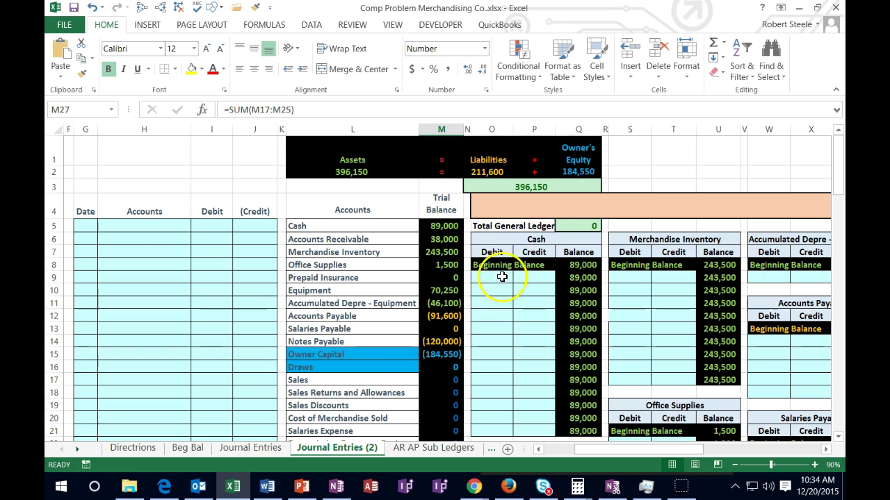
Trace the precedents of the Total General Ledger cell, review the linked account balances, and remove the arrows.
{"action": "left_click", "coordinate": [574, 227]}
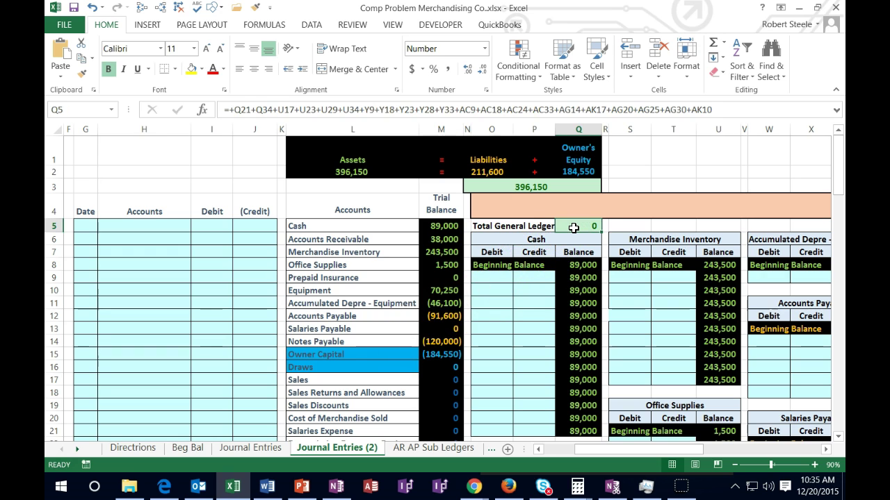
{"action": "left_click", "coordinate": [163, 12]}
{"action": "left_click", "coordinate": [442, 277]}
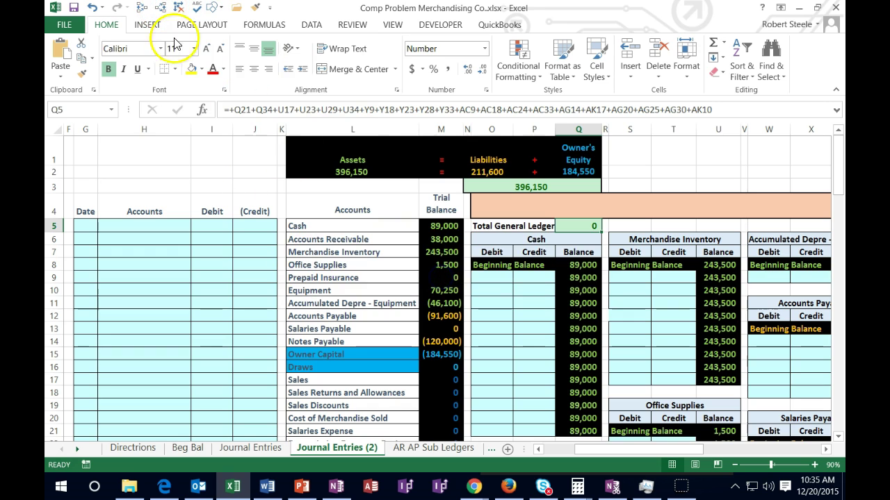
{"action": "left_click", "coordinate": [143, 8]}
{"action": "scroll", "coordinate": [548, 260], "scroll_direction": "down", "scroll_amount": 1}
{"action": "scroll", "coordinate": [548, 260], "scroll_direction": "down", "scroll_amount": 1}
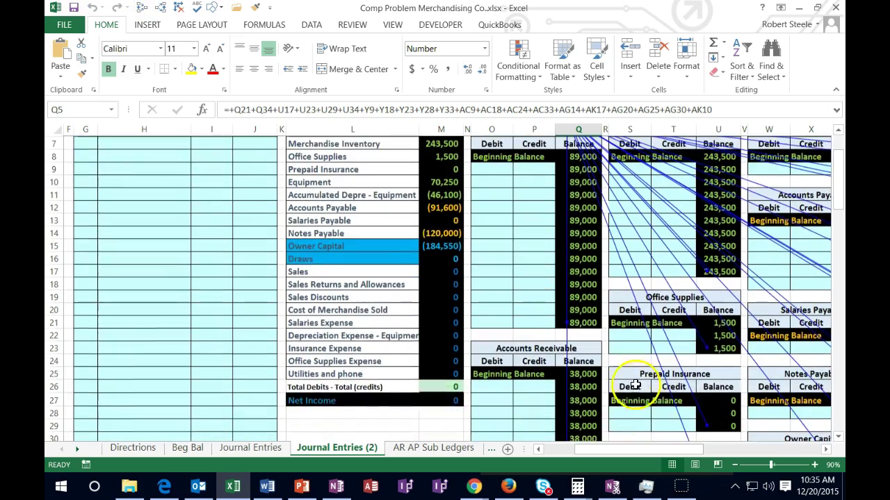
{"action": "mouse_move", "coordinate": [695, 450]}
{"action": "left_mouse_down"}
{"action": "mouse_move", "coordinate": [728, 456]}
{"action": "mouse_move", "coordinate": [695, 456]}
{"action": "left_mouse_up"}
{"action": "scroll", "coordinate": [534, 413], "scroll_direction": "up", "scroll_amount": 2}
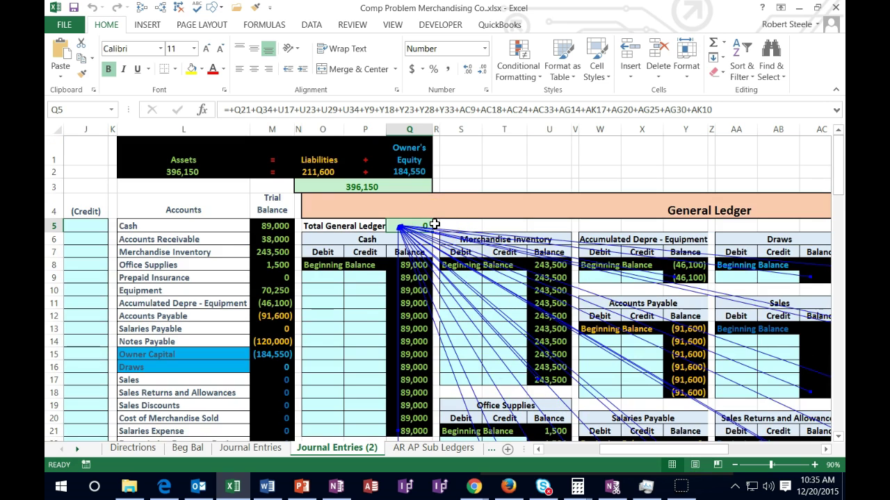
{"action": "left_click", "coordinate": [179, 7]}
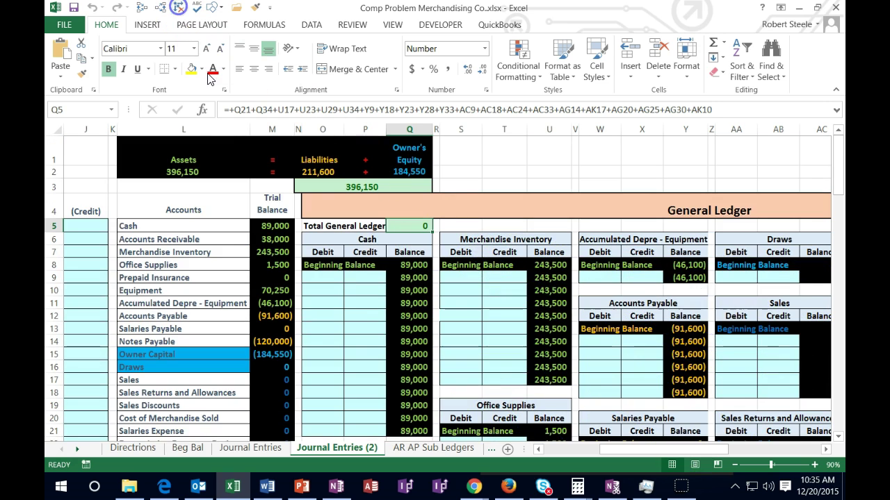
Trace the precedents of the trial balance amounts from Cash through Equipment, then remove the arrows.
{"action": "left_click", "coordinate": [270, 226]}
{"action": "left_click", "coordinate": [141, 8]}
{"action": "key", "text": "Down"}
{"action": "left_click", "coordinate": [141, 9]}
{"action": "key", "text": "Down"}
{"action": "left_click", "coordinate": [141, 8]}
{"action": "key", "text": "Down"}
{"action": "left_click", "coordinate": [141, 8]}
{"action": "key", "text": "Down"}
{"action": "left_click", "coordinate": [141, 8]}
{"action": "key", "text": "Down"}
{"action": "left_click", "coordinate": [141, 8]}
{"action": "key", "text": "Down"}
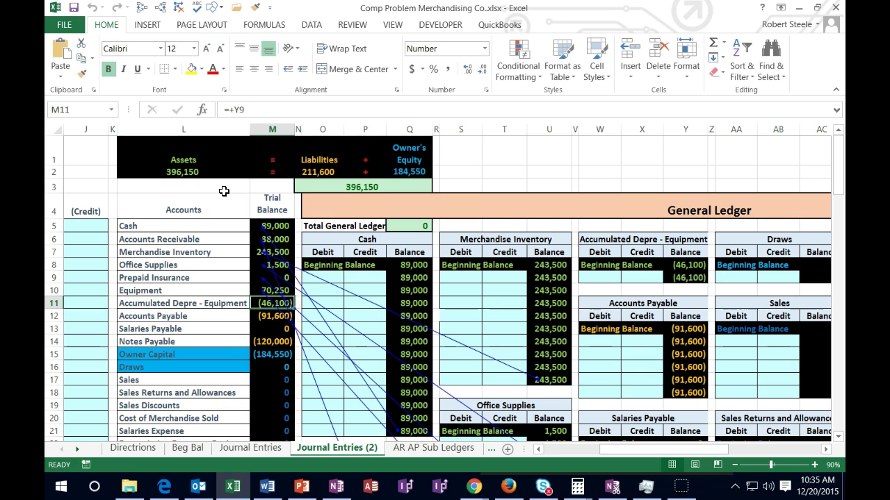
{"action": "left_click", "coordinate": [177, 8]}
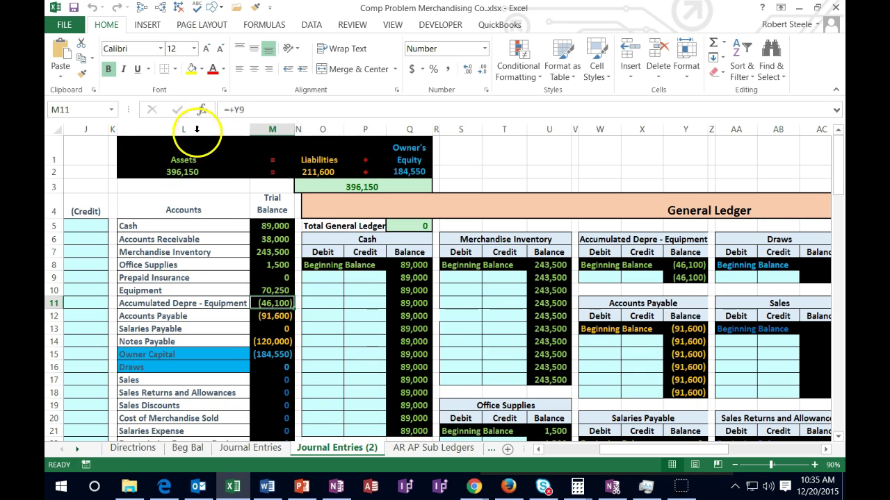
Inspect the Assets, Liabilities and Owner's Equity formulas in the accounting equation, then return to the journal entry columns.
{"action": "double_click", "coordinate": [189, 171]}
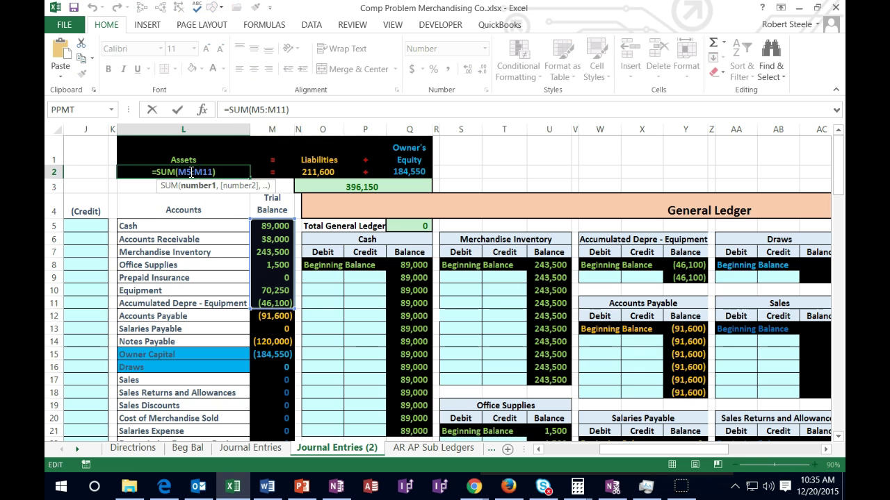
{"action": "key", "text": "Escape"}
{"action": "double_click", "coordinate": [319, 172]}
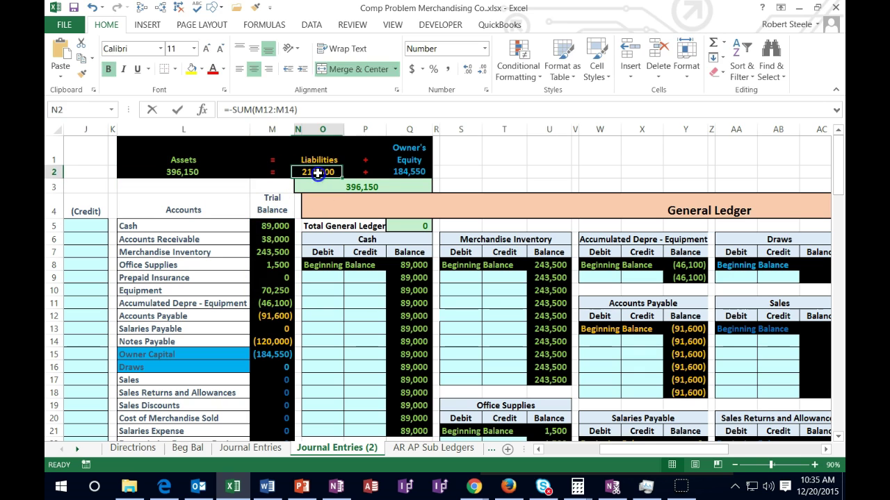
{"action": "key", "text": "Return"}
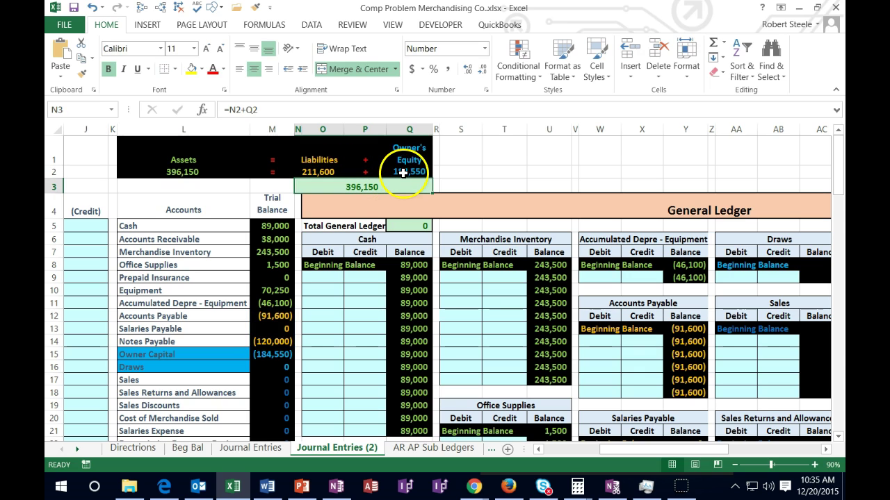
{"action": "left_click", "coordinate": [403, 173]}
{"action": "double_click", "coordinate": [403, 173]}
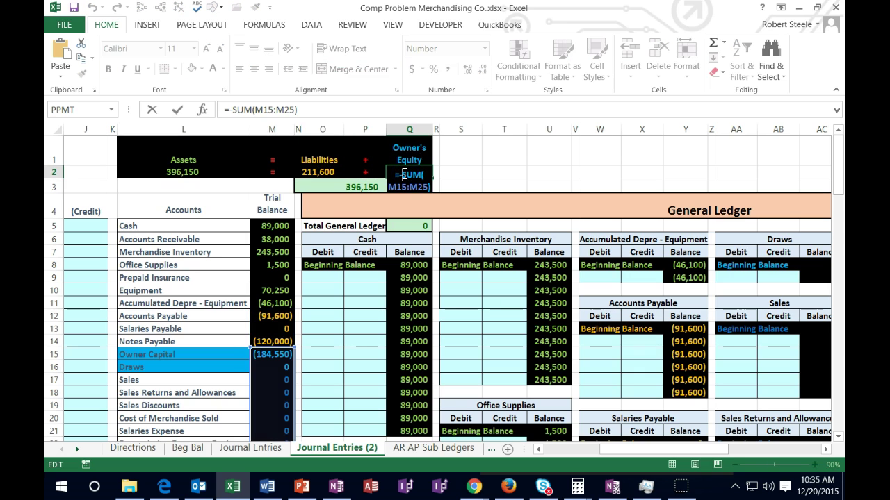
{"action": "key", "text": "Return"}
{"action": "key", "text": "Left"}
{"action": "key", "text": "Left"}
{"action": "key", "text": "Left"}
{"action": "key", "text": "Left"}
{"action": "key", "text": "Left"}
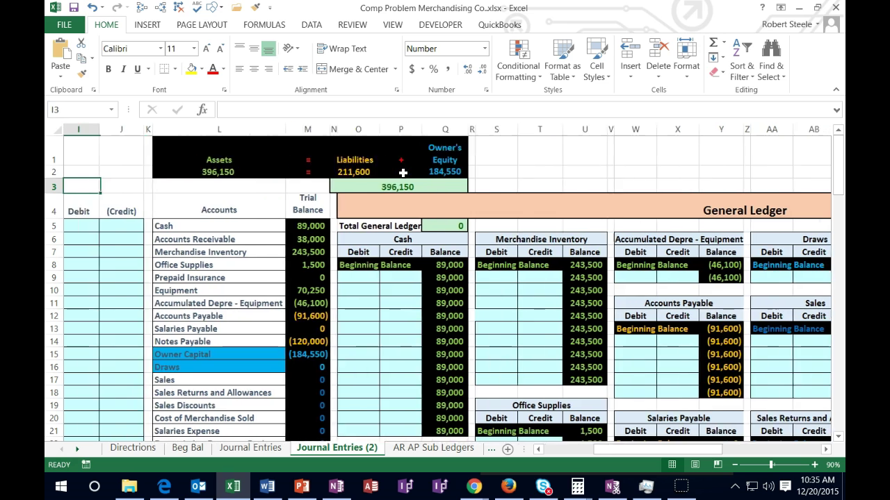
Hide columns F through J, the empty spacer and second set of journal entry columns.
{"action": "key", "text": "Left"}
{"action": "key", "text": "Left"}
{"action": "key", "text": "Left"}
{"action": "key", "text": "Left"}
{"action": "key", "text": "Left"}
{"action": "key", "text": "Left"}
{"action": "key", "text": "Left"}
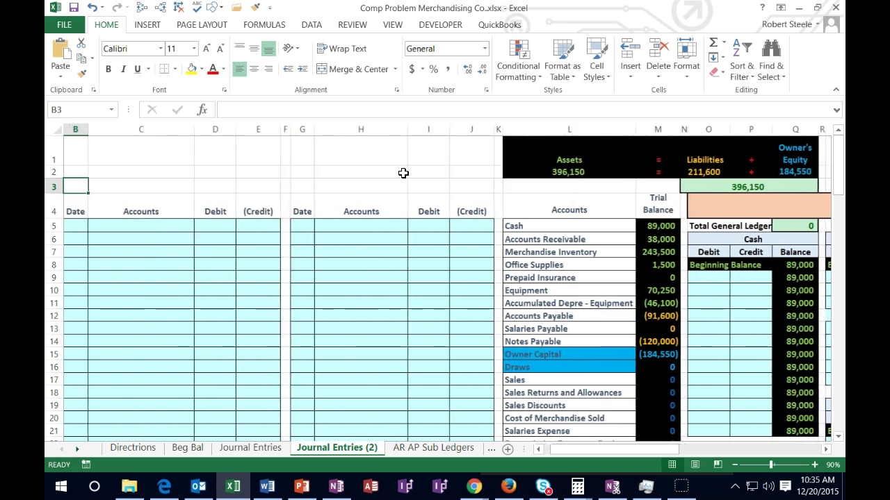
{"action": "key", "text": "Left"}
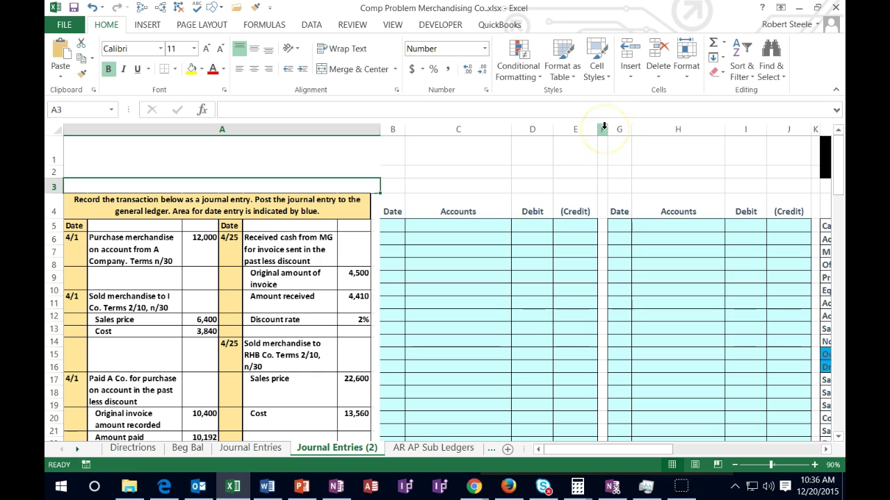
{"action": "left_click", "coordinate": [604, 128]}
{"action": "left_click_drag", "start_coordinate": [604, 129], "coordinate": [787, 129]}
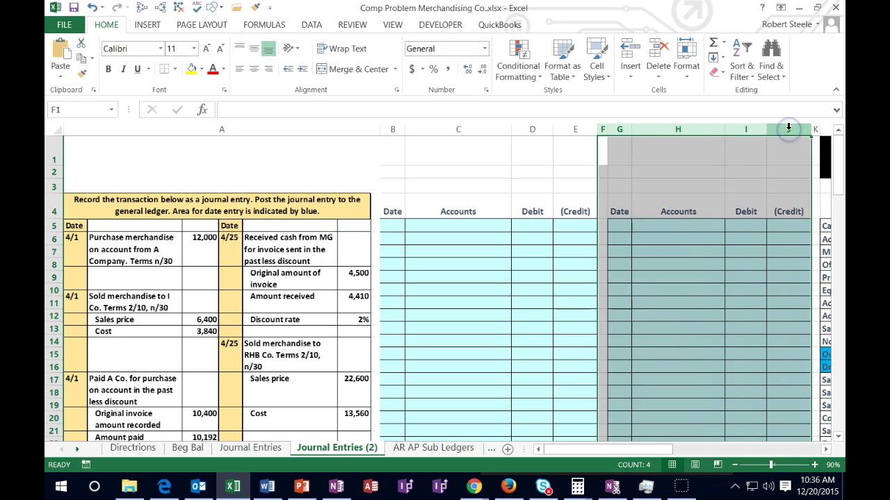
{"action": "right_click", "coordinate": [692, 165]}
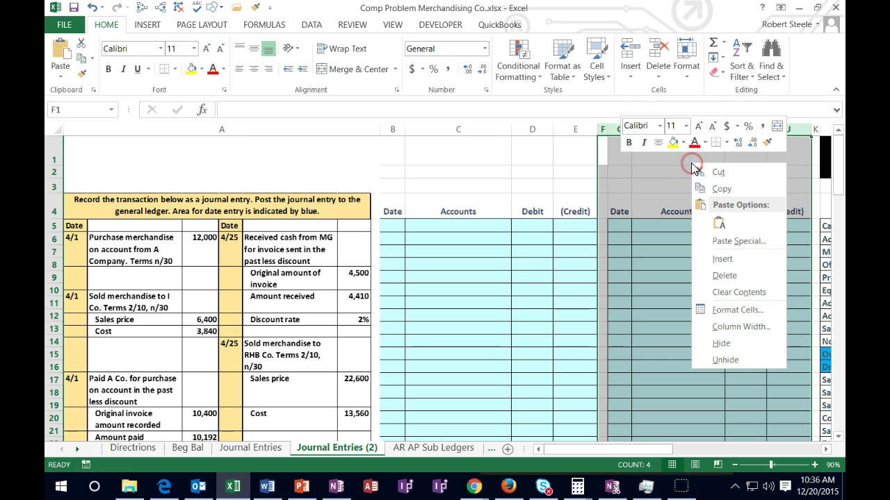
{"action": "left_click", "coordinate": [716, 344]}
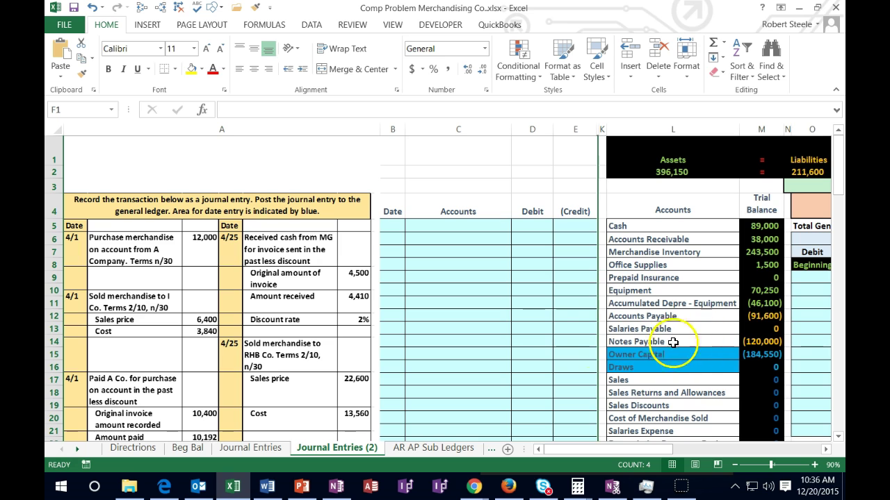
{"action": "left_click", "coordinate": [551, 341]}
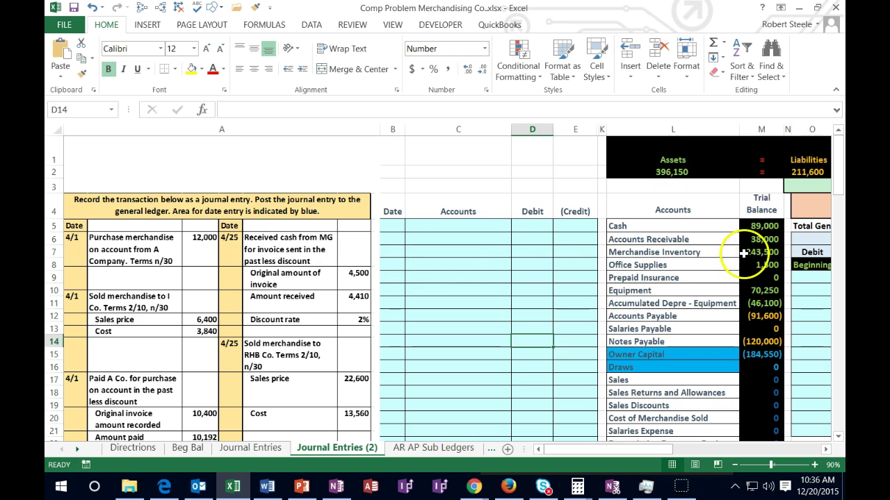
Enter the date 4/1 in the first row of the journal entry area, cell B5.
{"action": "left_click", "coordinate": [393, 228]}
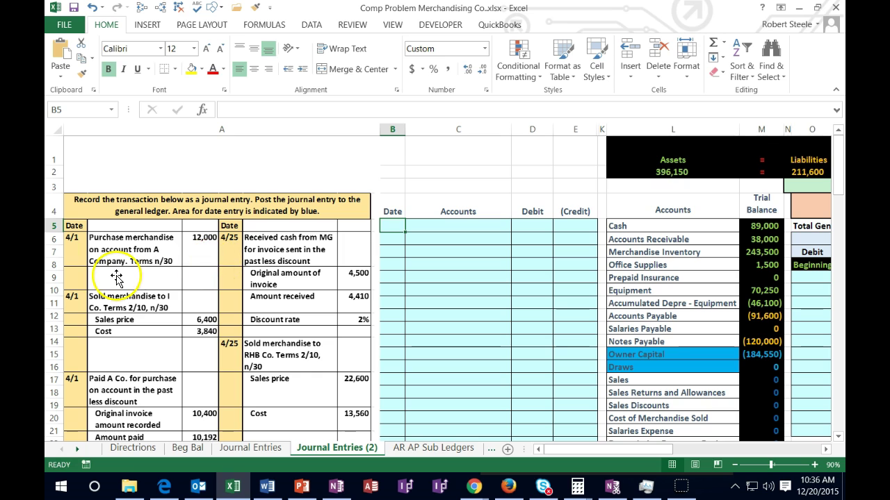
{"action": "type", "text": "4/1"}
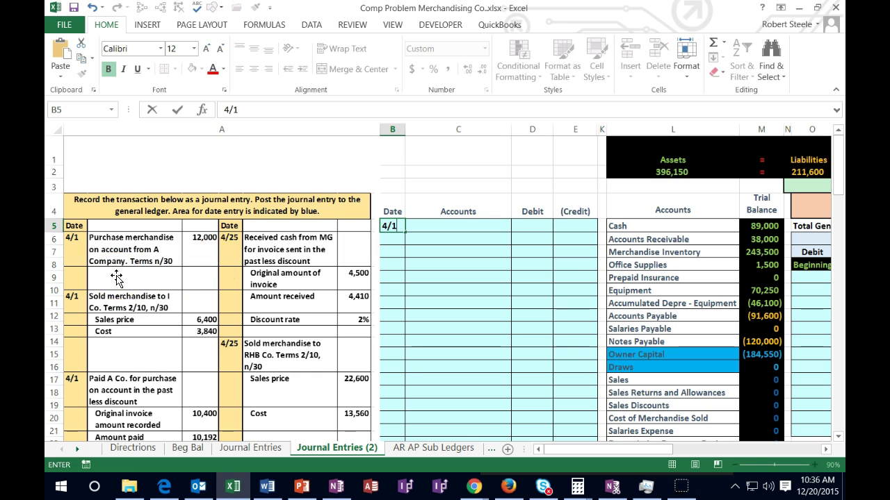
{"action": "key", "text": "Tab"}
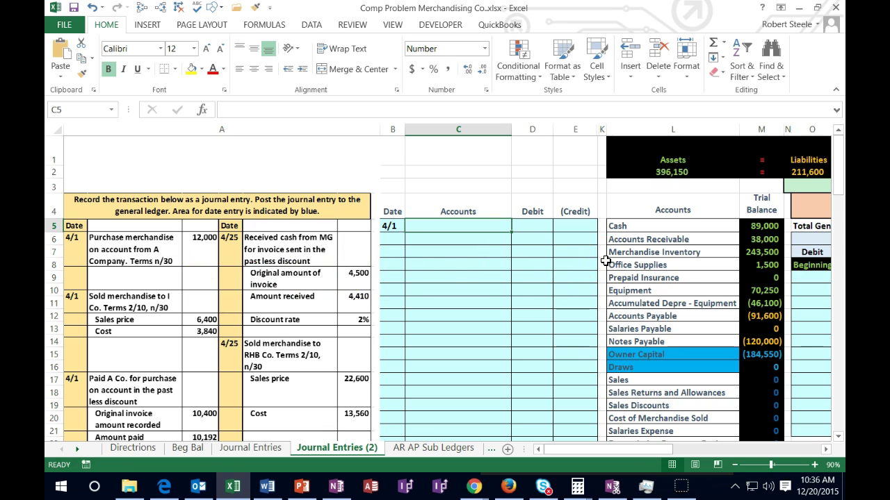
Copy the Merchandise Inventory account name from the trial balance and paste it as values into the 4/1 entry's first account cell, C5.
{"action": "left_click", "coordinate": [623, 226]}
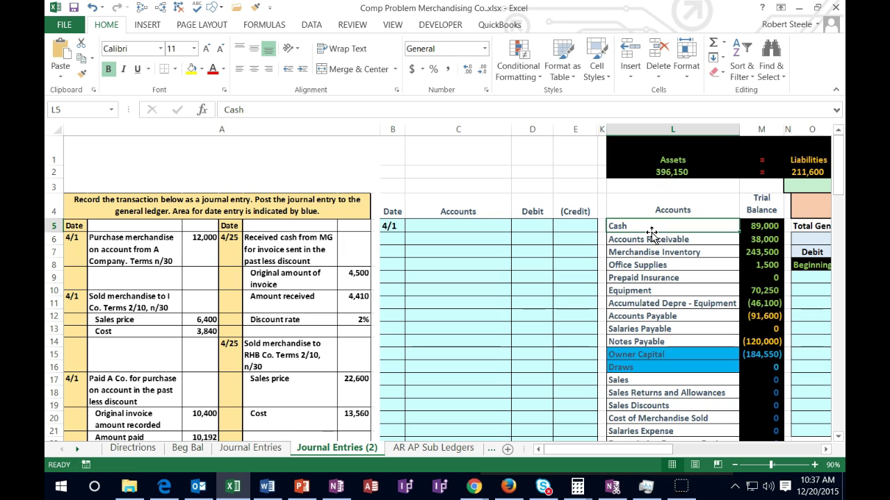
{"action": "left_click", "coordinate": [709, 316]}
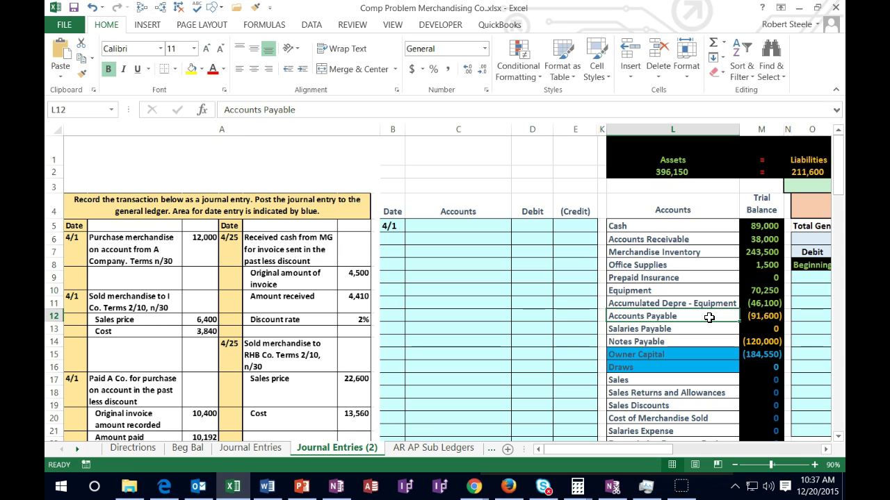
{"action": "left_click", "coordinate": [715, 252]}
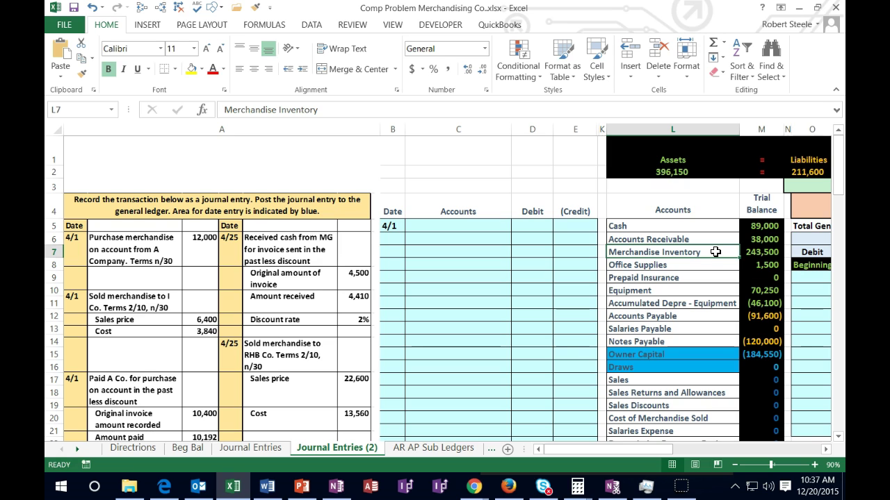
{"action": "left_click", "coordinate": [756, 252]}
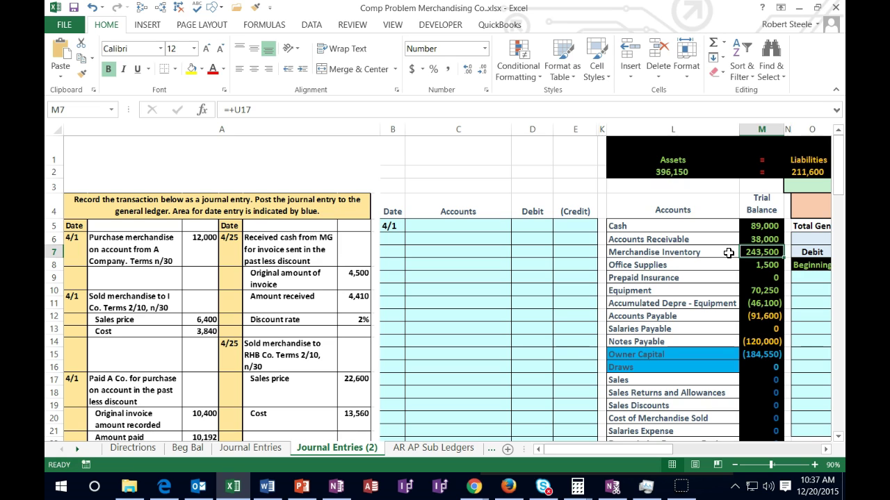
{"action": "right_click", "coordinate": [729, 253]}
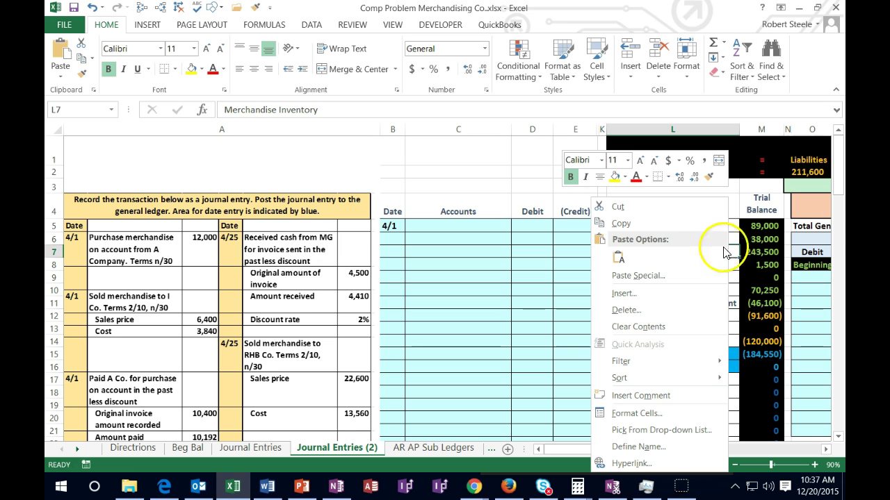
{"action": "left_click", "coordinate": [628, 227]}
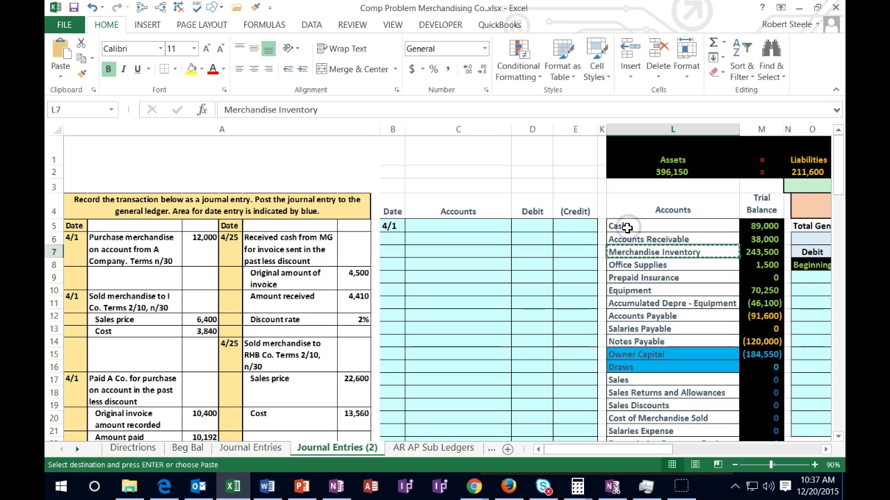
{"action": "left_click", "coordinate": [456, 224]}
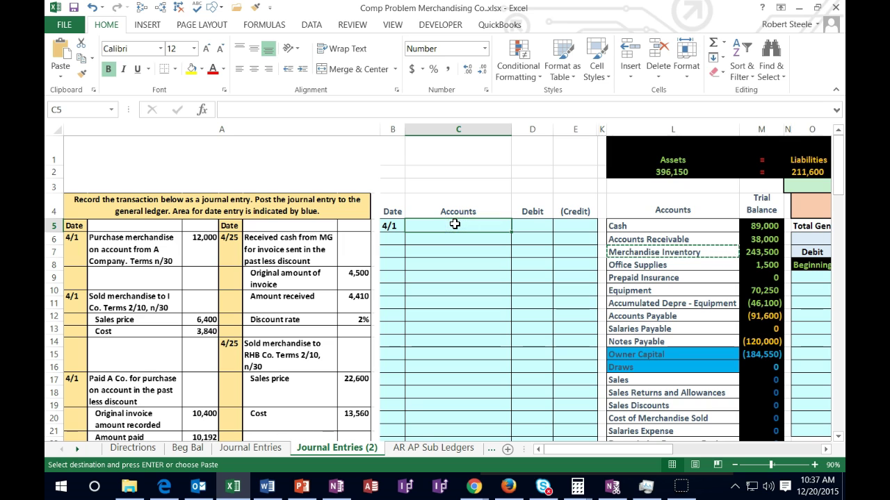
{"action": "right_click", "coordinate": [456, 225]}
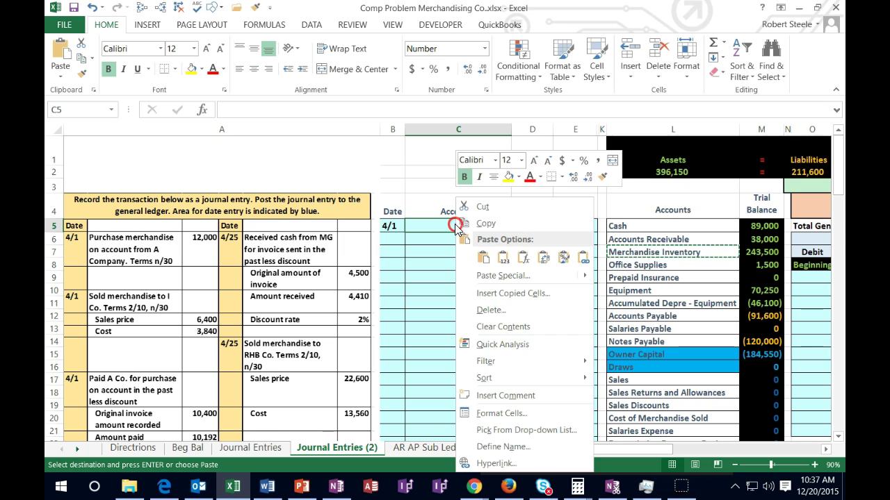
{"action": "left_click", "coordinate": [503, 257]}
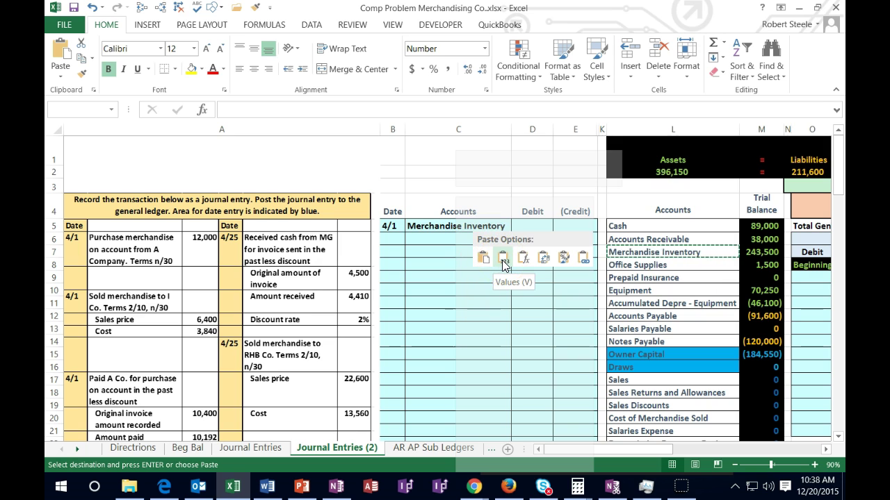
{"action": "left_click", "coordinate": [502, 260]}
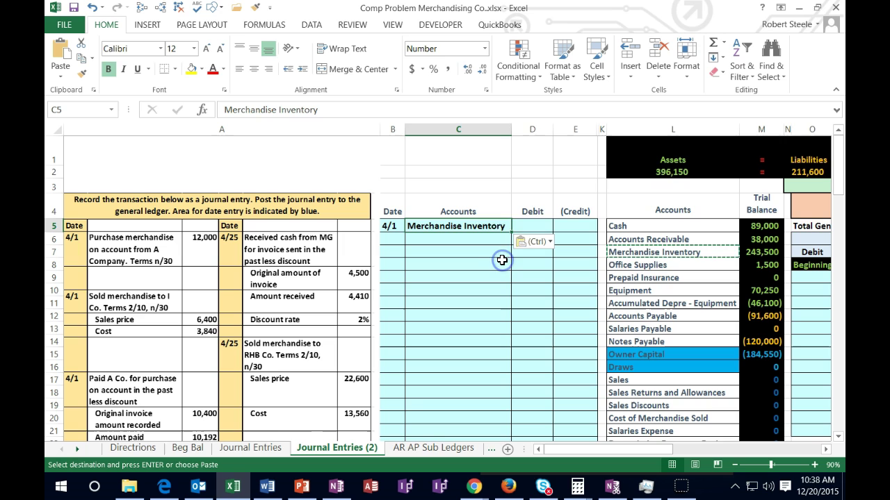
Enter a 12000 debit on the Merchandise Inventory line and a -12000 credit on the row below it.
{"action": "left_click", "coordinate": [526, 222]}
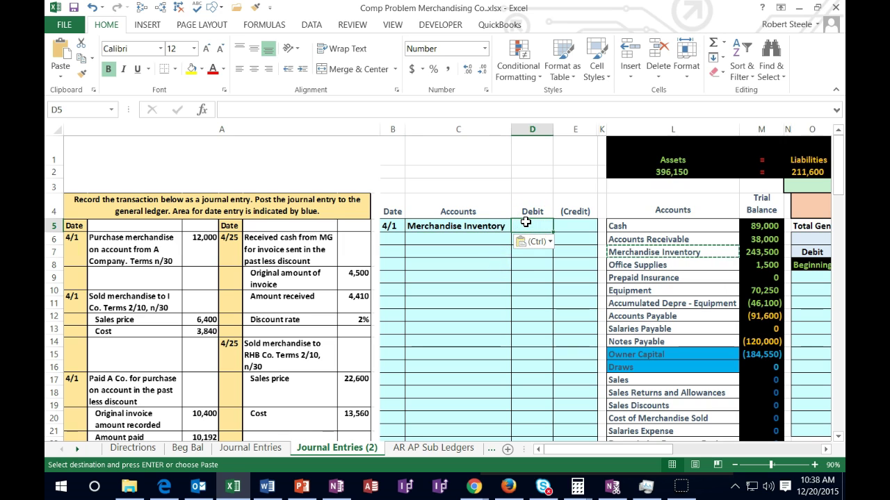
{"action": "type", "text": "12000"}
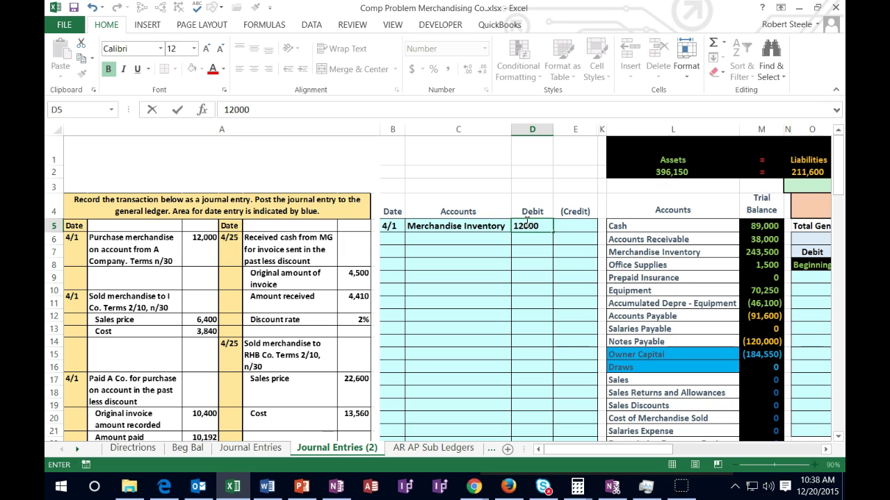
{"action": "left_click", "coordinate": [556, 226]}
{"action": "left_click", "coordinate": [571, 226]}
{"action": "key", "text": "Return"}
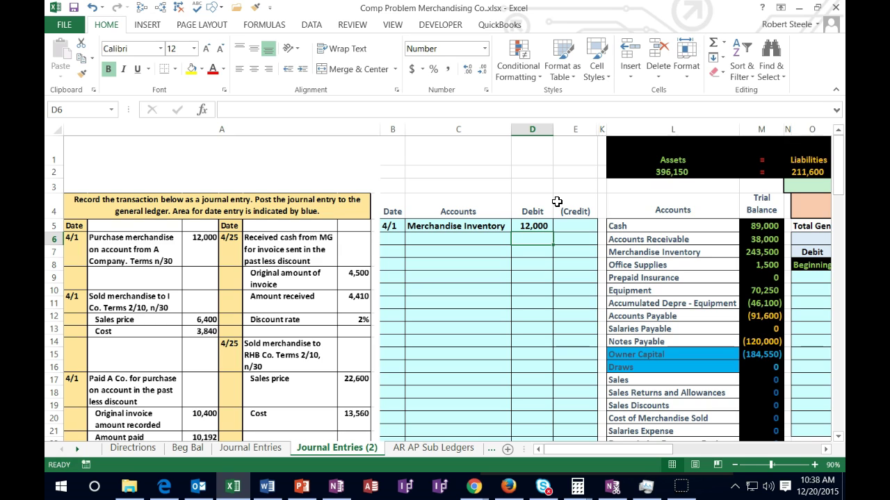
{"action": "key", "text": "Right"}
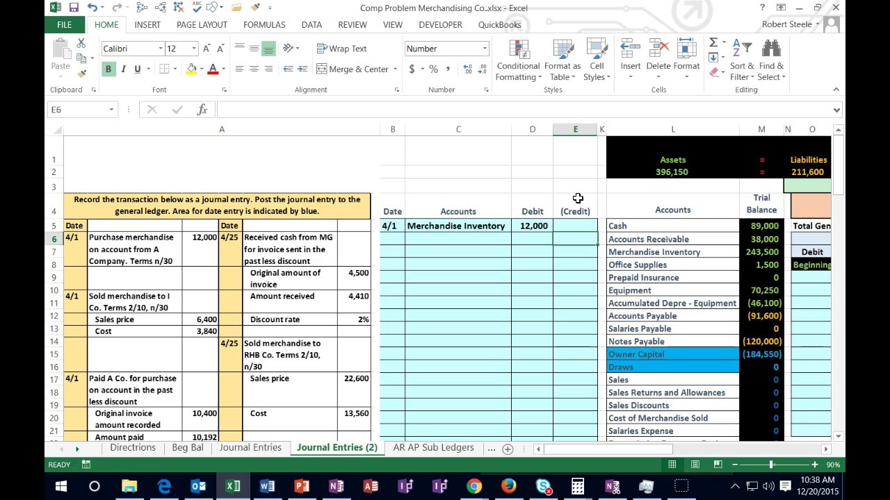
{"action": "type", "text": "-12000"}
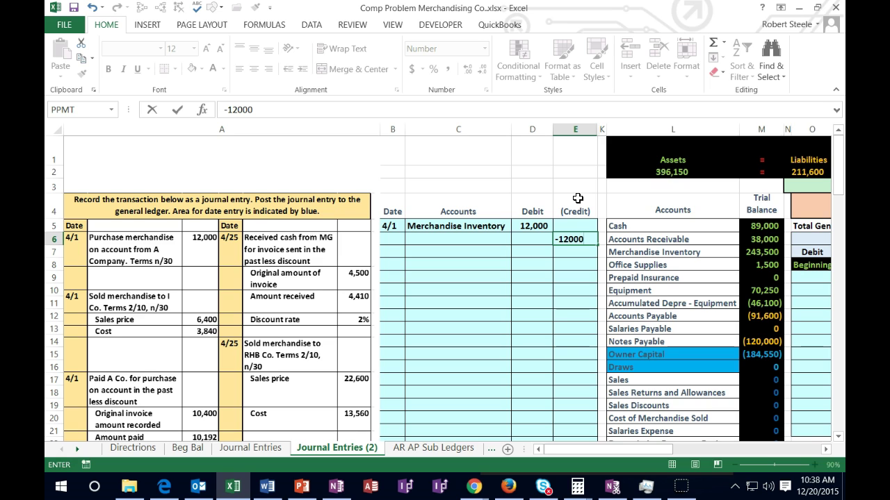
{"action": "key", "text": "Return"}
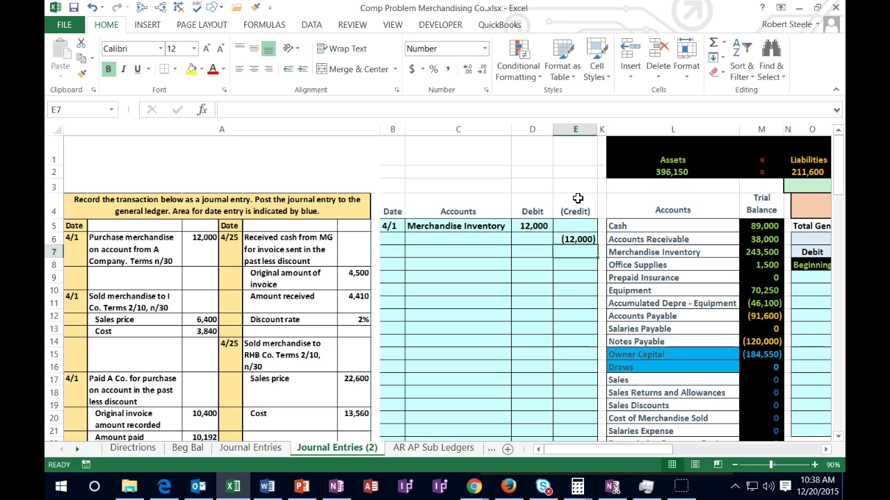
Copy the Accounts Payable account name from the trial balance and paste it into the credit line's account cell, C6.
{"action": "left_click", "coordinate": [457, 239]}
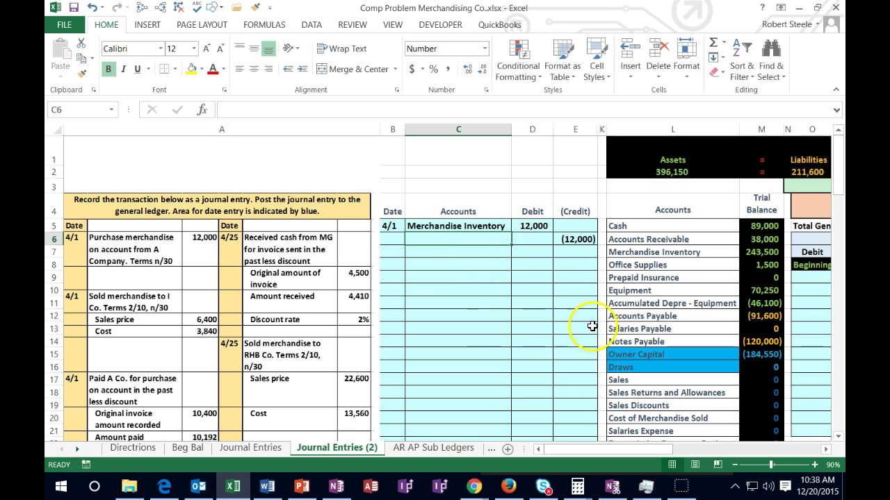
{"action": "left_click", "coordinate": [641, 317]}
{"action": "left_click", "coordinate": [692, 318]}
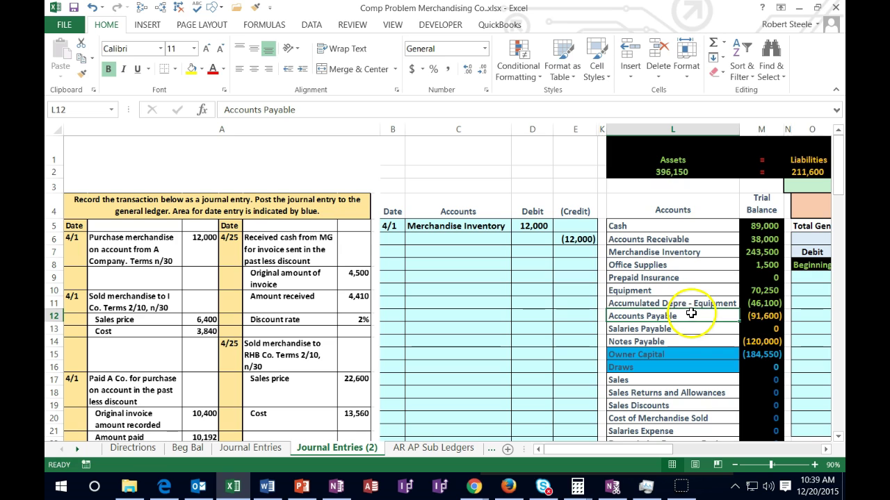
{"action": "left_click", "coordinate": [742, 316]}
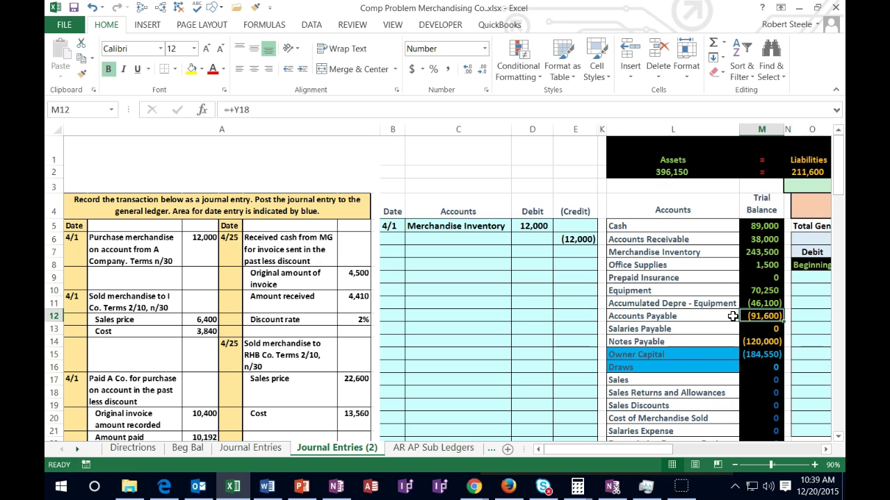
{"action": "right_click", "coordinate": [684, 317]}
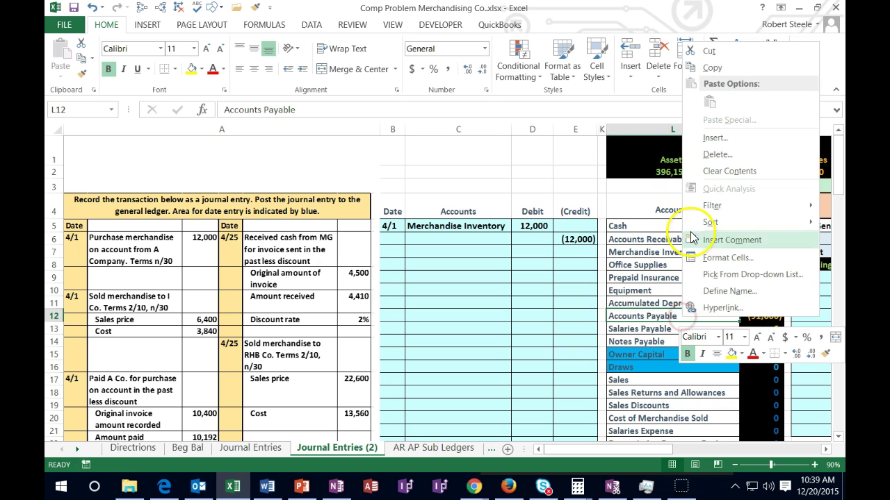
{"action": "left_click", "coordinate": [698, 68]}
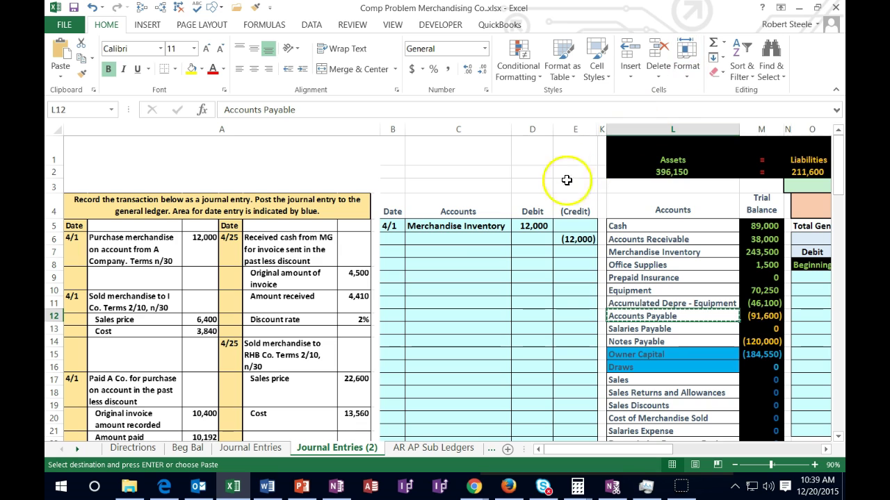
{"action": "right_click", "coordinate": [478, 240]}
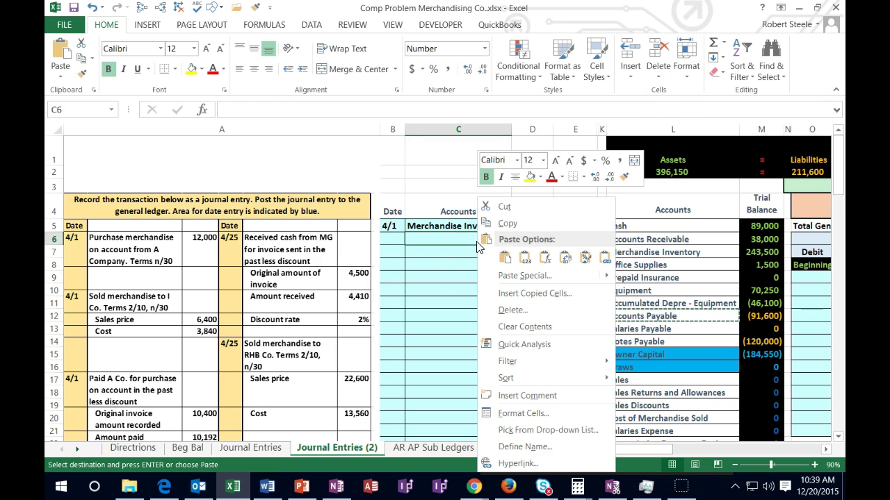
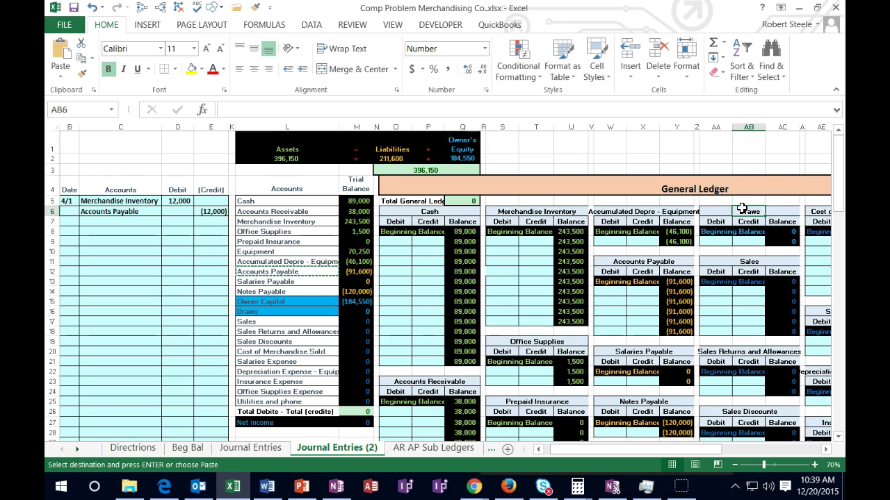
Post the 4/1 debit to the Merchandise Inventory ledger by linking its first debit cell, S9, to journal cell D5.
{"action": "left_click", "coordinate": [363, 221]}
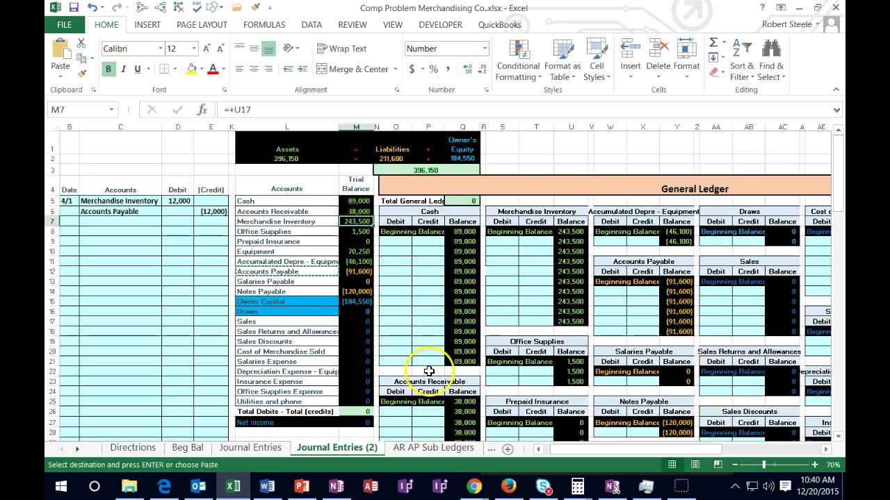
{"action": "left_click", "coordinate": [501, 242]}
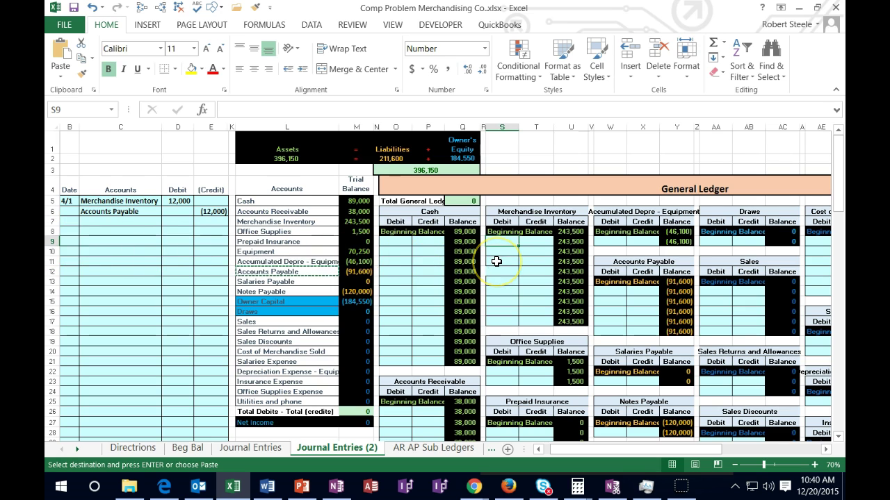
{"action": "type", "text": "="}
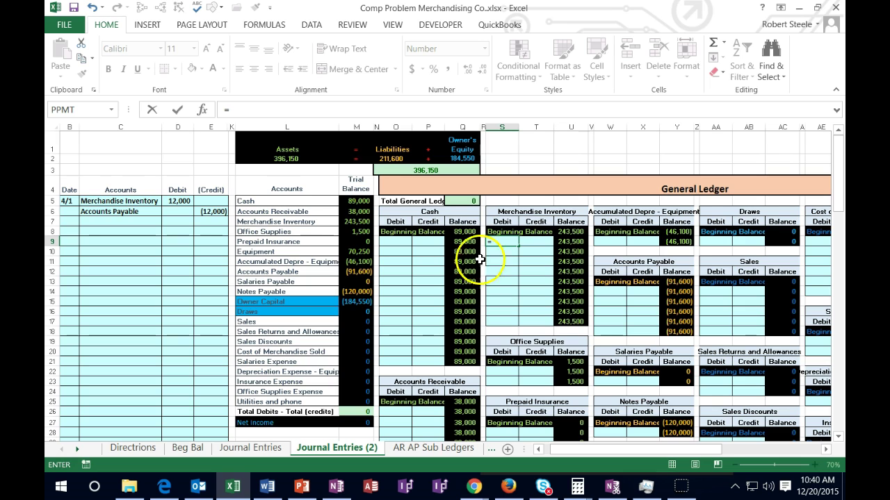
{"action": "left_click", "coordinate": [182, 201]}
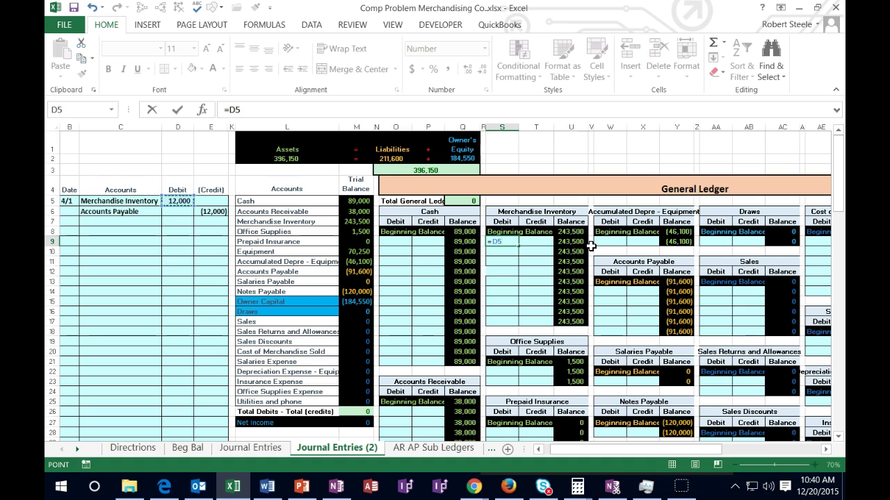
{"action": "key", "text": "Return"}
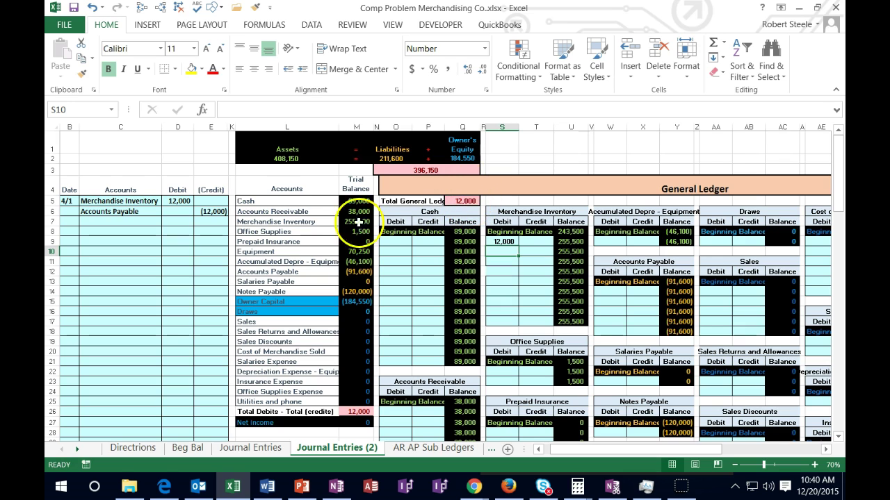
Trace the precedents and dependents of the journal debit in D5, and trace the dependents of the Accounts Payable credit in E6.
{"action": "left_click", "coordinate": [186, 203]}
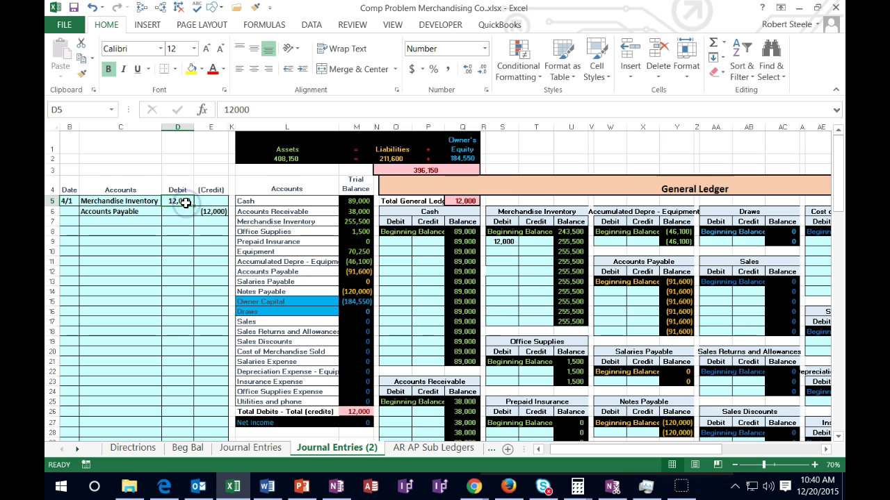
{"action": "left_click", "coordinate": [142, 9]}
{"action": "left_click", "coordinate": [445, 277]}
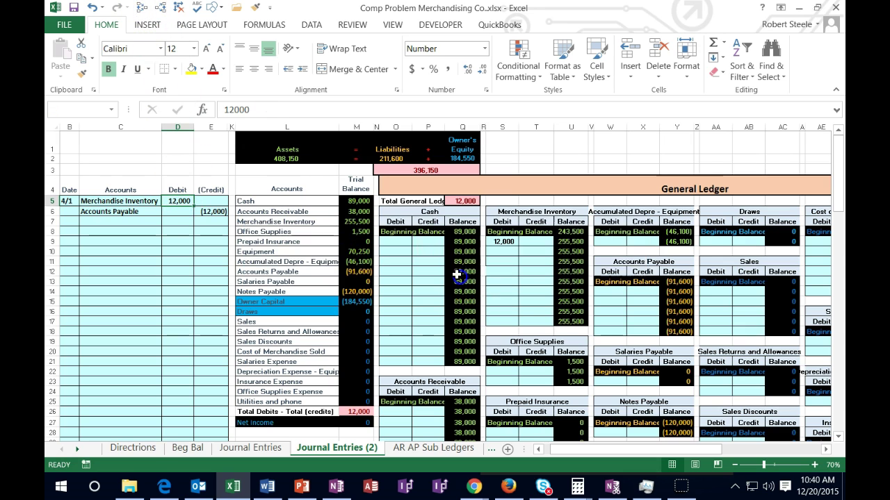
{"action": "left_click", "coordinate": [160, 12]}
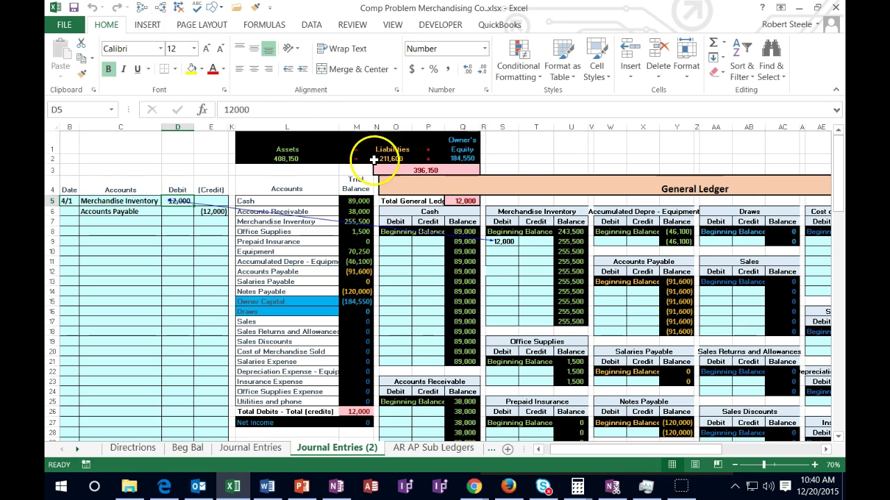
{"action": "left_click", "coordinate": [212, 211]}
{"action": "left_click", "coordinate": [160, 8]}
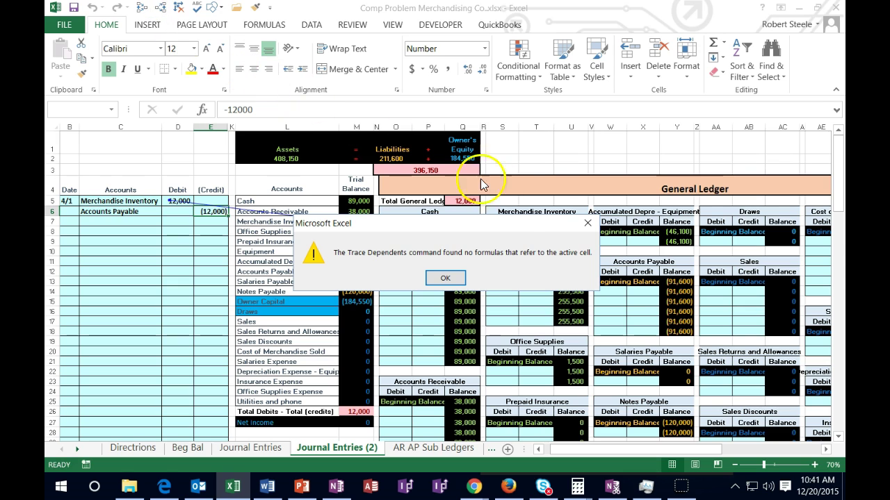
{"action": "left_click", "coordinate": [586, 223]}
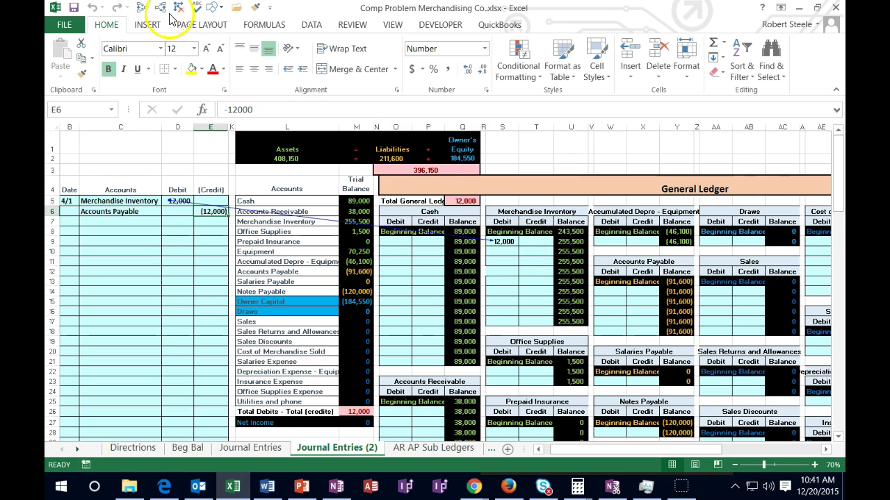
Look up the Trace Precedents command in the formula auditing tools and view its quick access customization options.
{"action": "left_click", "coordinate": [265, 25]}
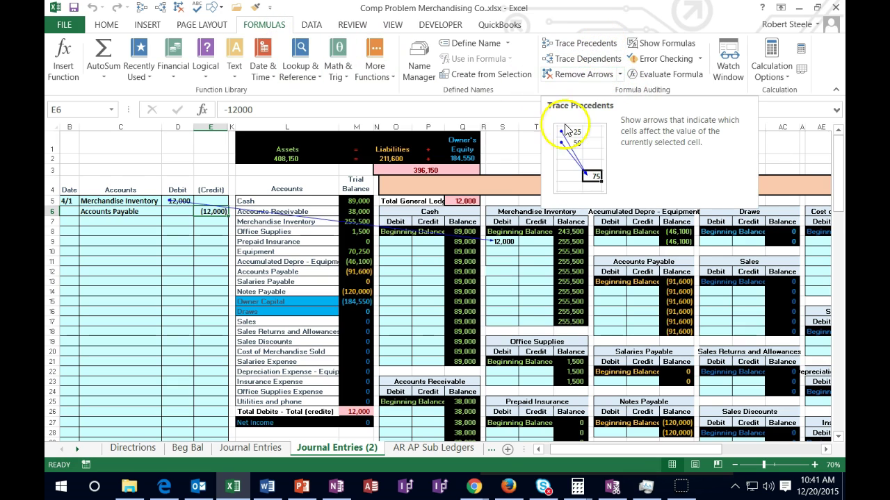
{"action": "left_click", "coordinate": [526, 244]}
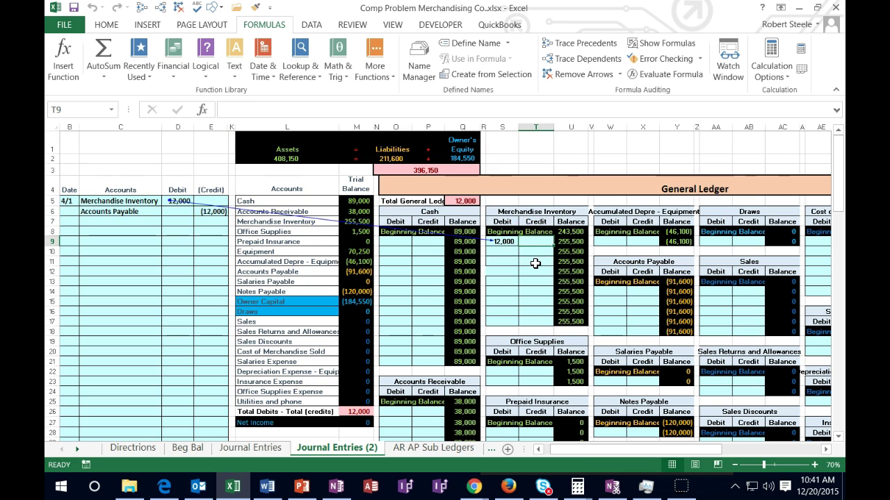
{"action": "right_click", "coordinate": [567, 45]}
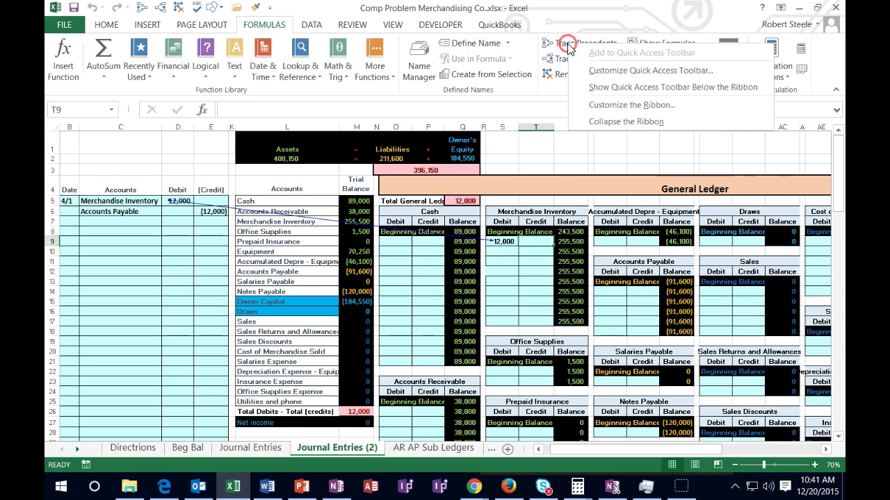
{"action": "left_click", "coordinate": [518, 258]}
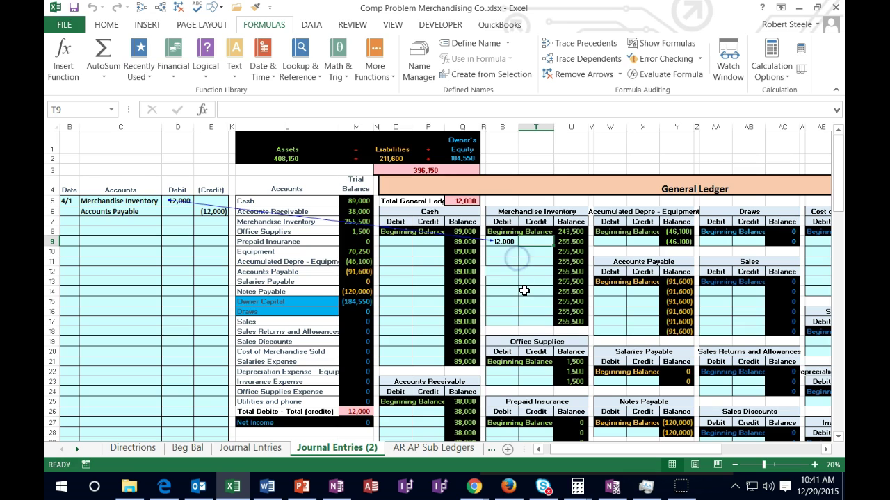
Post the 4/1 credit to the Accounts Payable ledger by linking its first credit cell, X14, to journal cell E6.
{"action": "key", "text": "Down"}
{"action": "key", "text": "Down"}
{"action": "key", "text": "Down"}
{"action": "key", "text": "Down"}
{"action": "key", "text": "Down"}
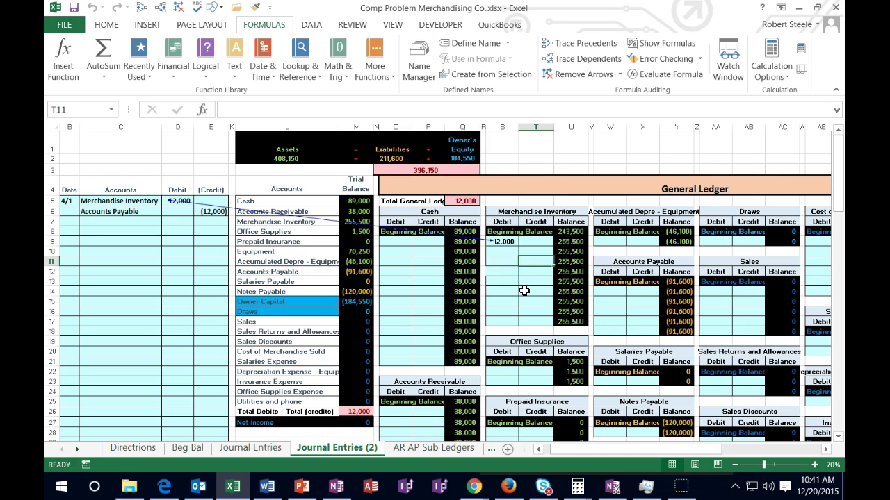
{"action": "key", "text": "Right"}
{"action": "key", "text": "Right"}
{"action": "key", "text": "Right"}
{"action": "key", "text": "Right"}
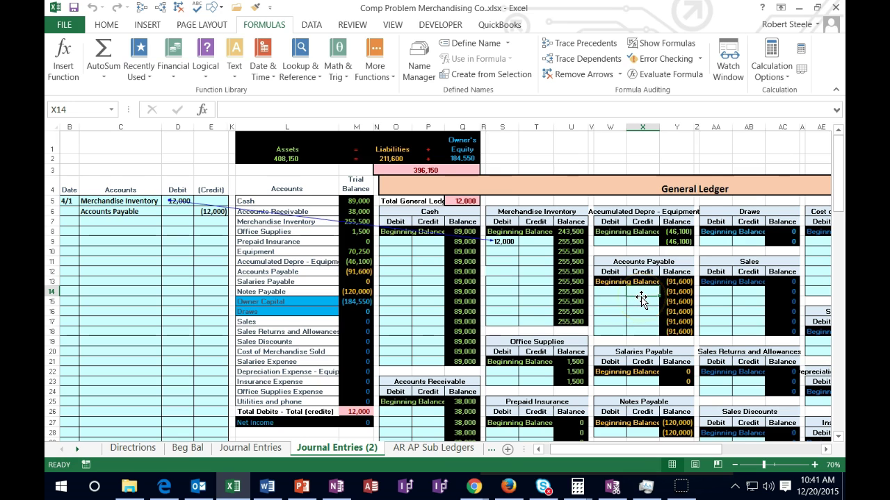
{"action": "type", "text": "="}
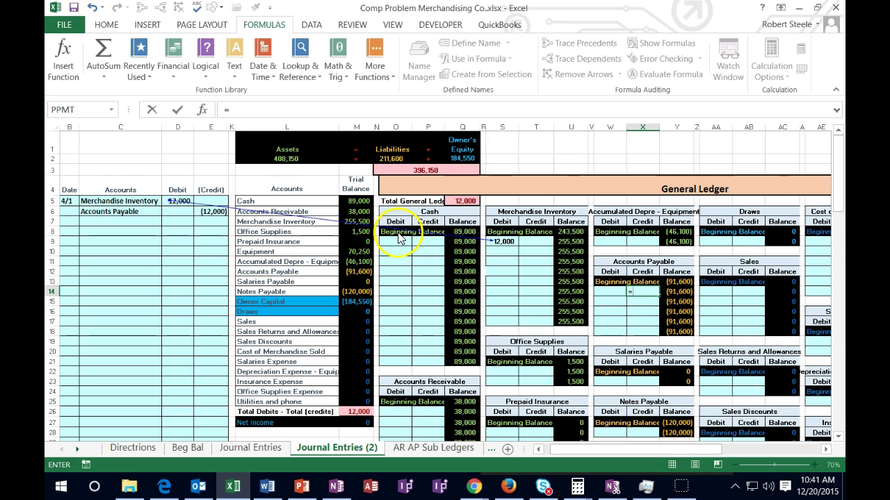
{"action": "left_click", "coordinate": [213, 211]}
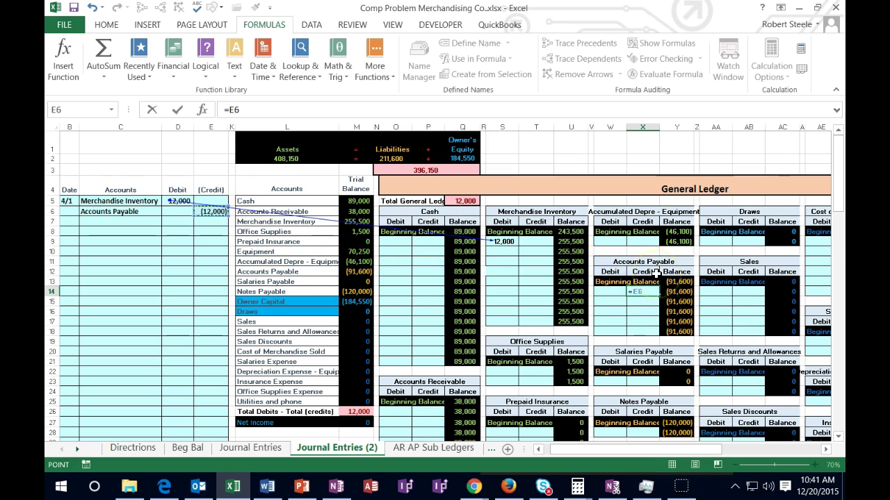
{"action": "key", "text": "Return"}
{"action": "left_click", "coordinate": [640, 292]}
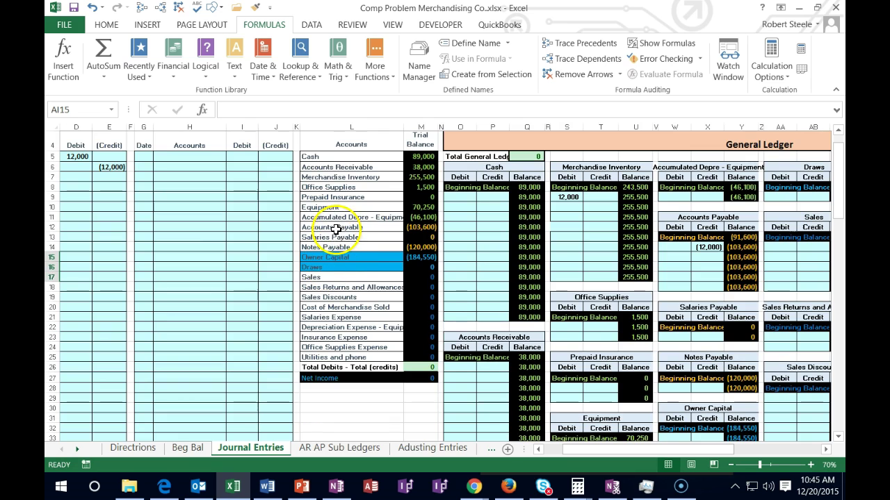
Examine the Accounts Payable balance in the trial balance and the credit posting behind it in the general ledger.
{"action": "left_click", "coordinate": [348, 227]}
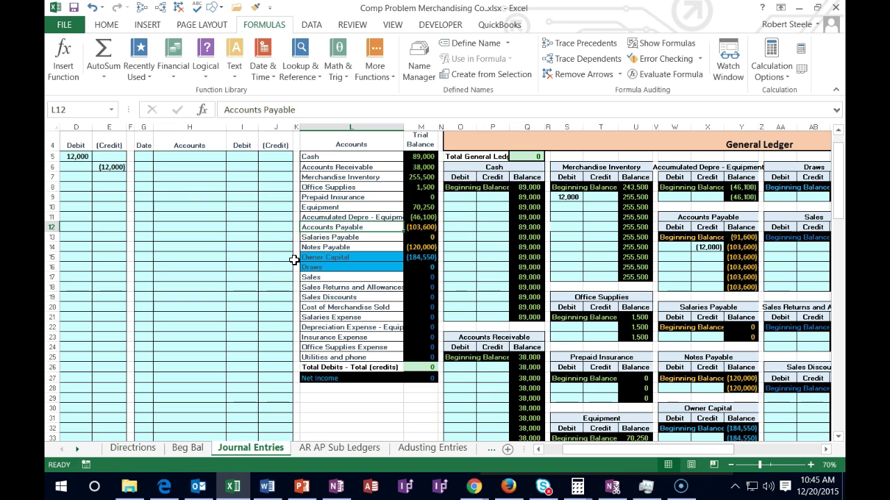
{"action": "key", "text": "Right"}
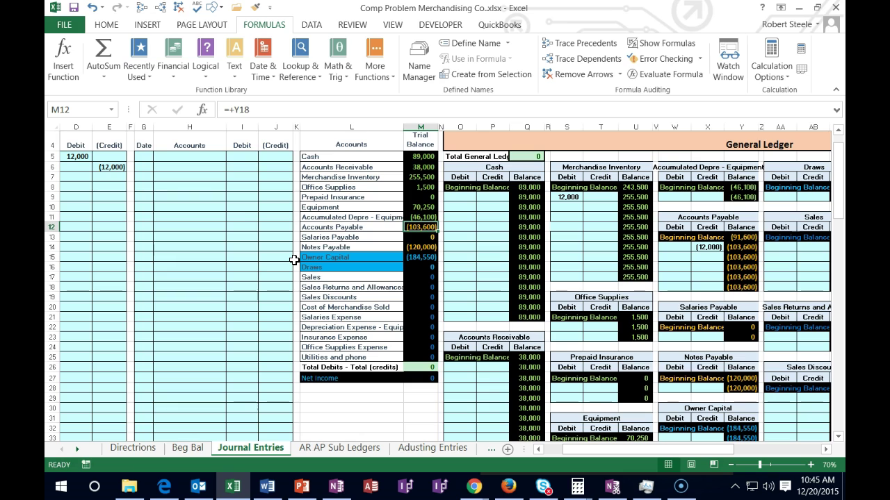
{"action": "key", "text": "Right"}
{"action": "key", "text": "Right"}
{"action": "key", "text": "Right"}
{"action": "key", "text": "Right"}
{"action": "key", "text": "Right"}
{"action": "key", "text": "Right"}
{"action": "key", "text": "Right"}
{"action": "key", "text": "Right"}
{"action": "key", "text": "Right"}
{"action": "key", "text": "Right"}
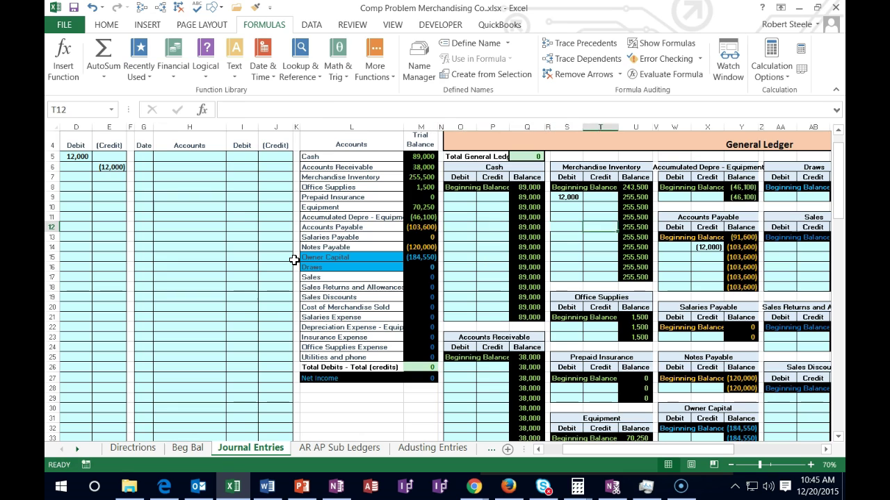
{"action": "key", "text": "Down"}
{"action": "key", "text": "Down"}
{"action": "key", "text": "Right"}
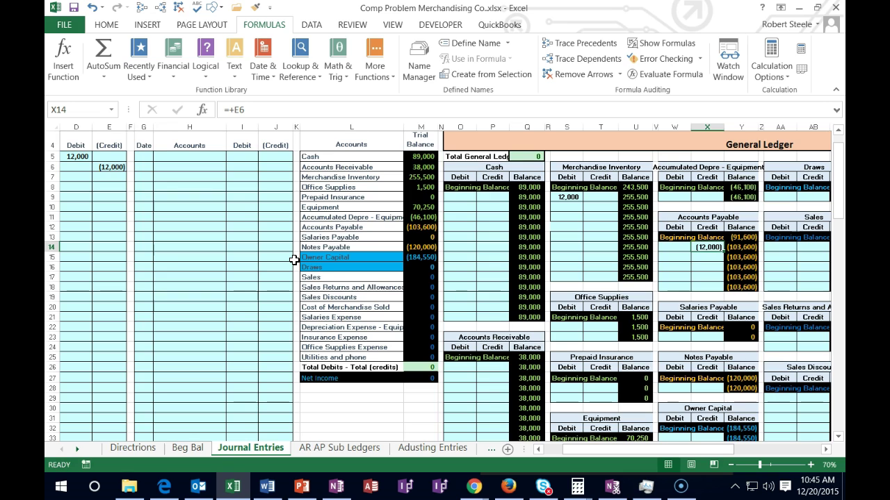
{"action": "key", "text": "Down"}
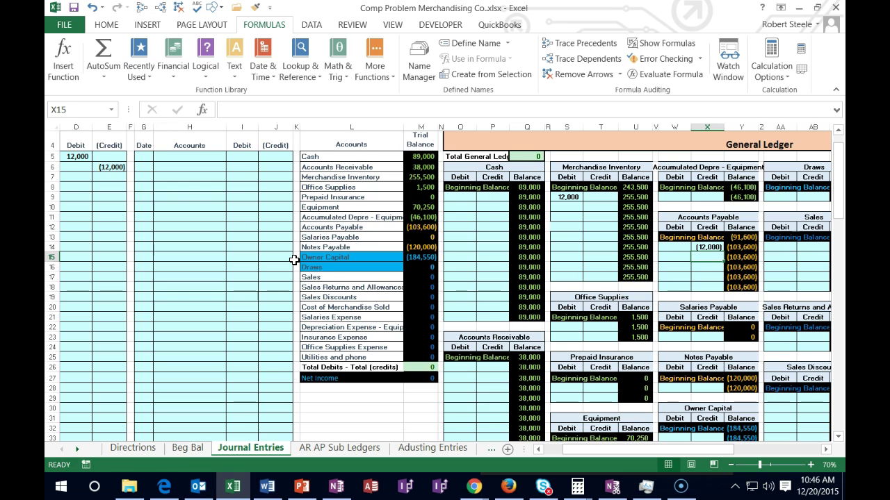
Examine the Accounts Payable subsidiary ledger on the AR AP Sub Ledgers sheet and the formula behind its total in O23.
{"action": "left_click", "coordinate": [315, 448]}
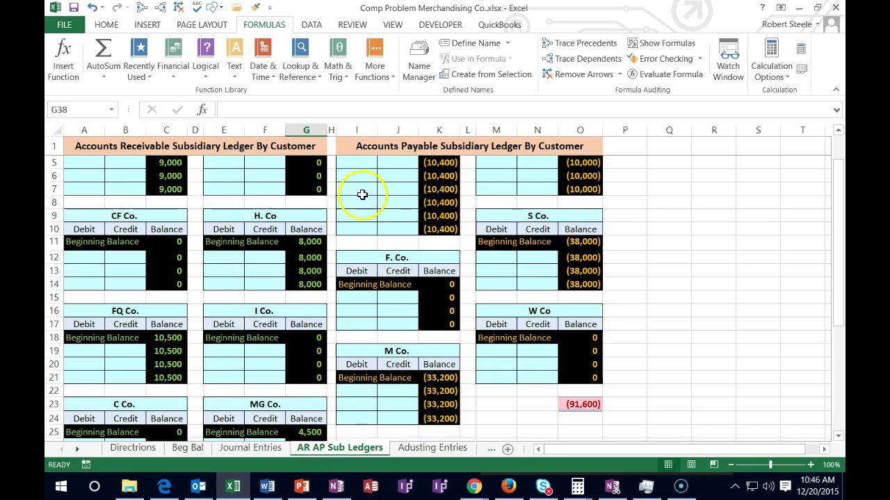
{"action": "left_click", "coordinate": [362, 148]}
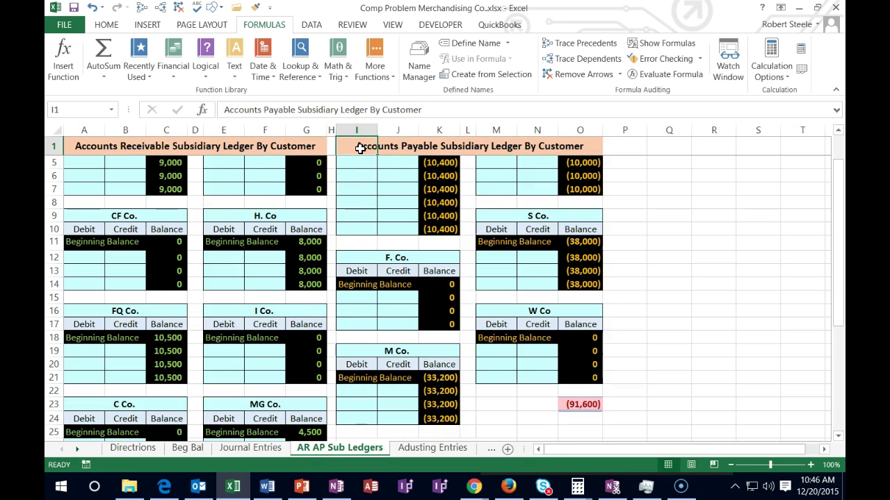
{"action": "scroll", "coordinate": [344, 364], "scroll_direction": "up", "scroll_amount": 1}
{"action": "scroll", "coordinate": [344, 364], "scroll_direction": "down", "scroll_amount": 2}
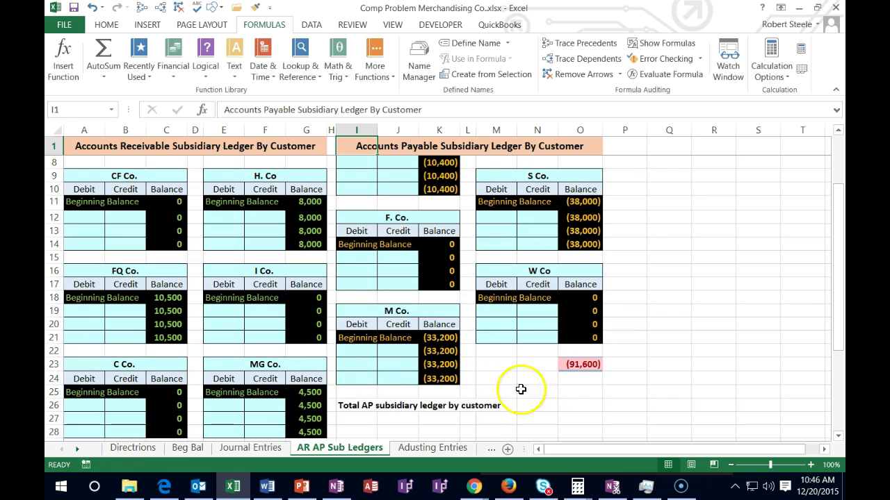
{"action": "left_click", "coordinate": [578, 364]}
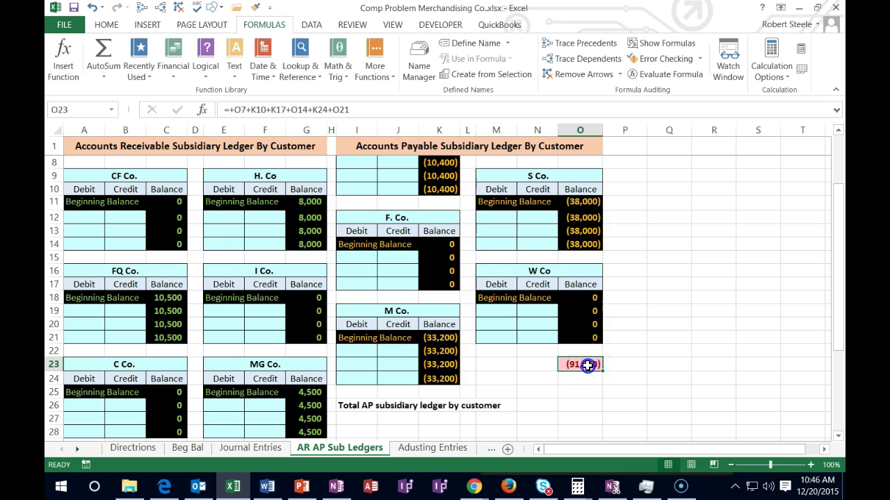
{"action": "double_click", "coordinate": [586, 368]}
{"action": "scroll", "coordinate": [582, 387], "scroll_direction": "up", "scroll_amount": 2}
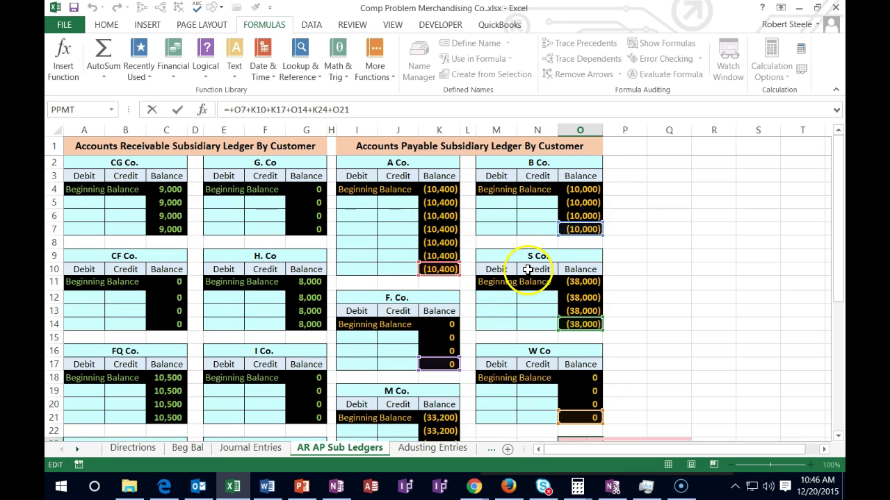
{"action": "scroll", "coordinate": [500, 318], "scroll_direction": "down", "scroll_amount": 1}
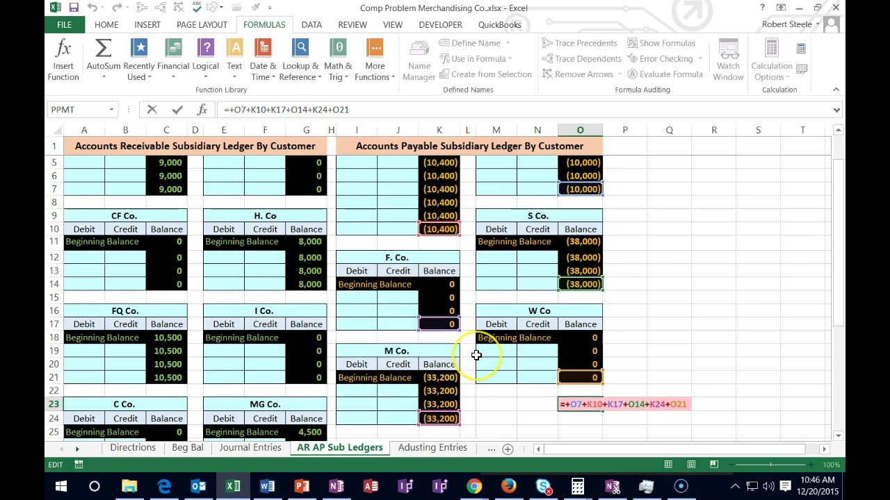
{"action": "key", "text": "Return"}
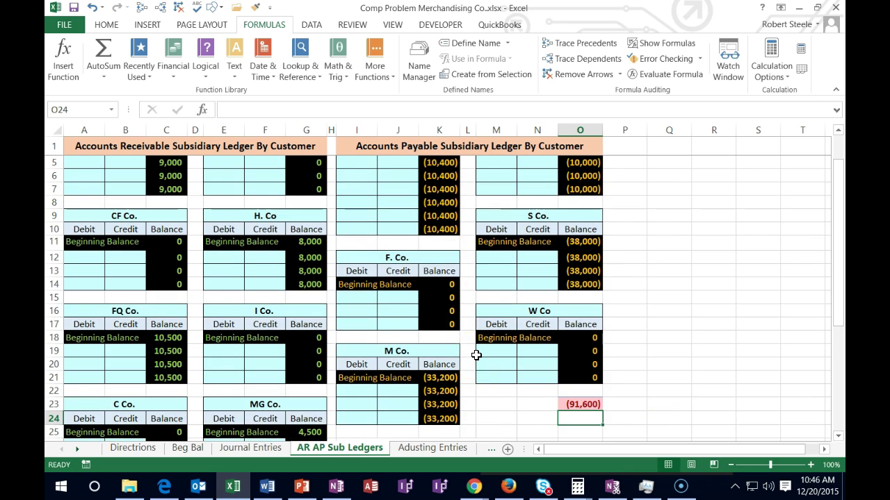
{"action": "scroll", "coordinate": [475, 355], "scroll_direction": "up", "scroll_amount": 1}
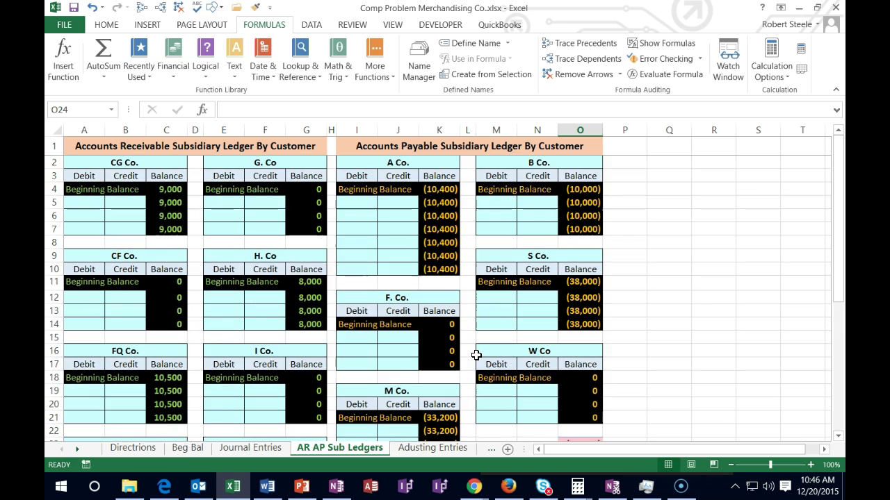
Post the 4/1 purchase to A Co.'s accounts payable subsidiary ledger by linking credit cell J5 to X14 on the Journal Entries sheet.
{"action": "left_click", "coordinate": [391, 202]}
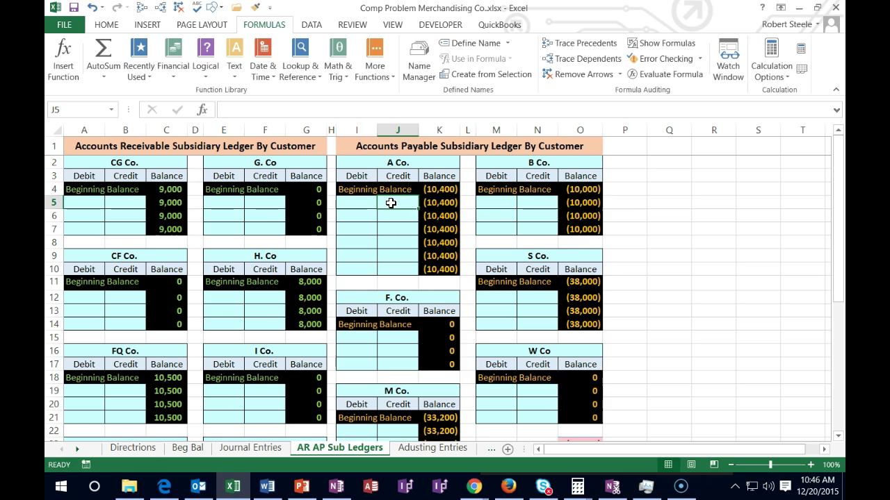
{"action": "type", "text": "="}
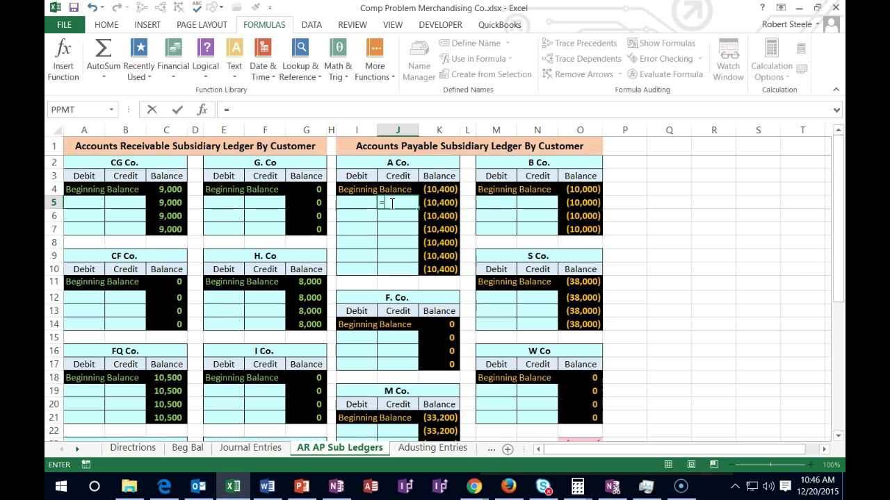
{"action": "left_click", "coordinate": [271, 456]}
{"action": "left_click", "coordinate": [567, 232]}
{"action": "key", "text": "Right"}
{"action": "key", "text": "Right"}
{"action": "key", "text": "Right"}
{"action": "key", "text": "Right"}
{"action": "key", "text": "Right"}
{"action": "key", "text": "Right"}
{"action": "key", "text": "Right"}
{"action": "key", "text": "Right"}
{"action": "key", "text": "Right"}
{"action": "key", "text": "Right"}
{"action": "key", "text": "Right"}
{"action": "key", "text": "Right"}
{"action": "key", "text": "Right"}
{"action": "key", "text": "Right"}
{"action": "key", "text": "Right"}
{"action": "key", "text": "Right"}
{"action": "key", "text": "Right"}
{"action": "key", "text": "Right"}
{"action": "key", "text": "Right"}
{"action": "key", "text": "Right"}
{"action": "key", "text": "Right"}
{"action": "key", "text": "Left"}
{"action": "key", "text": "Left"}
{"action": "key", "text": "Left"}
{"action": "key", "text": "Left"}
{"action": "key", "text": "Left"}
{"action": "key", "text": "Down"}
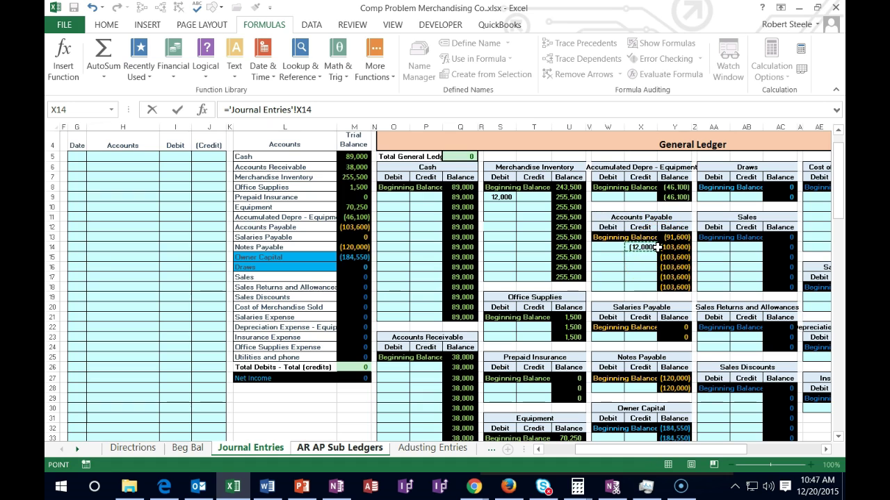
{"action": "key", "text": "Return"}
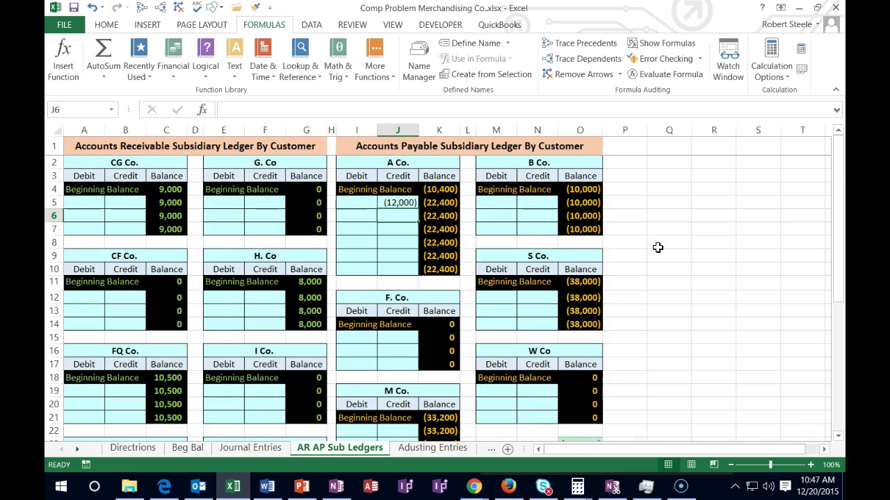
Examine A Co.'s ending balance in K10 and the formula behind the Accounts Payable subsidiary ledger total in O23.
{"action": "left_click", "coordinate": [452, 272]}
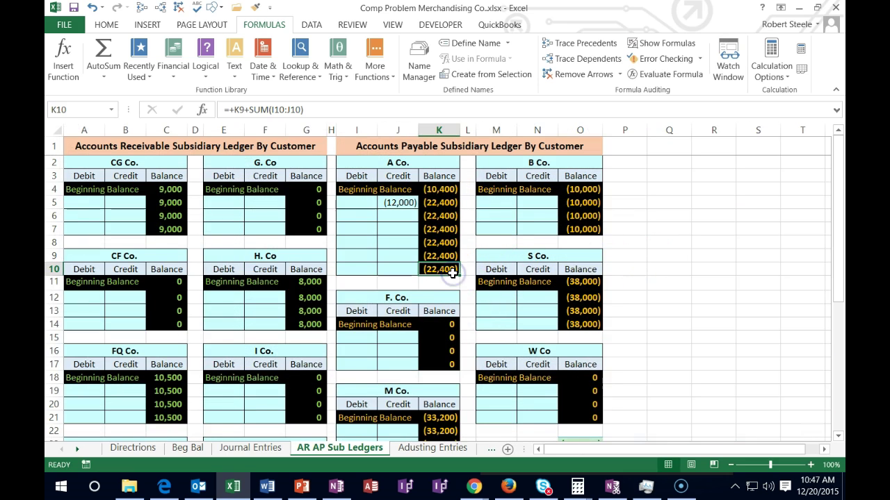
{"action": "scroll", "coordinate": [451, 273], "scroll_direction": "down", "scroll_amount": 1}
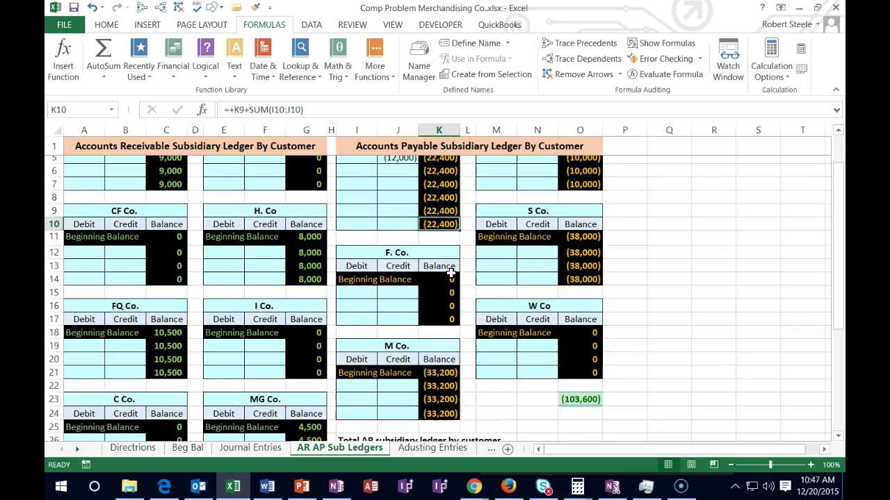
{"action": "scroll", "coordinate": [451, 273], "scroll_direction": "down", "scroll_amount": 2}
{"action": "left_click", "coordinate": [577, 325]}
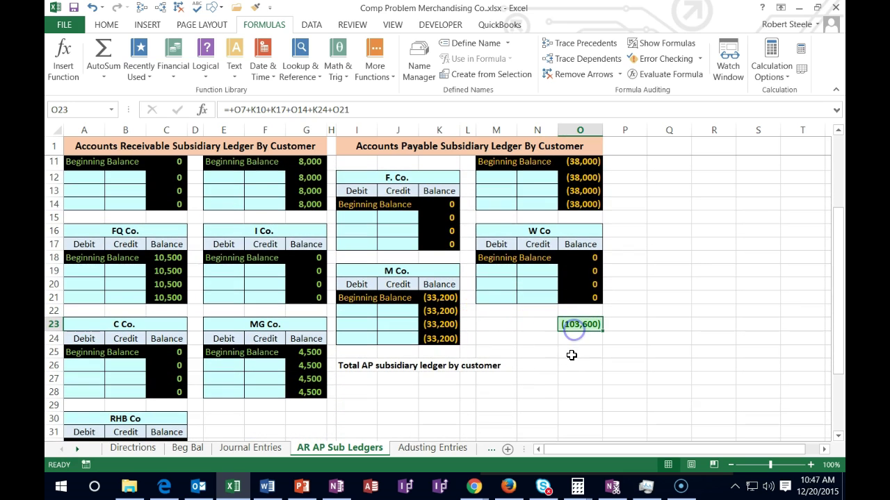
{"action": "double_click", "coordinate": [575, 325]}
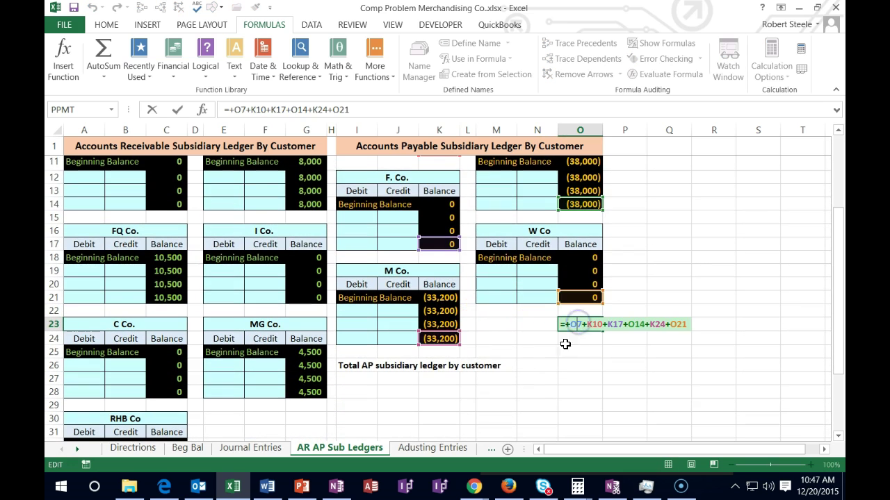
{"action": "scroll", "coordinate": [559, 351], "scroll_direction": "up", "scroll_amount": 2}
{"action": "key", "text": "Return"}
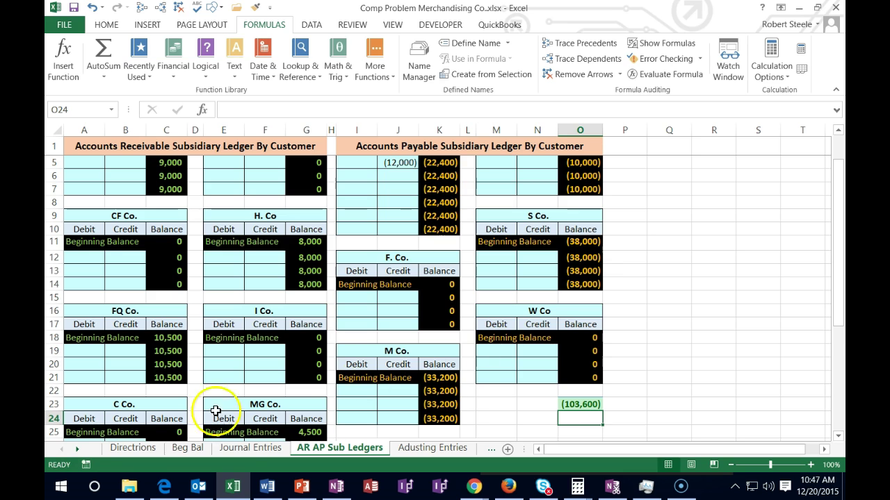
Compare the Accounts Payable ending balance in the general ledger with its trial balance amount on the Journal Entries sheet.
{"action": "left_click", "coordinate": [235, 453]}
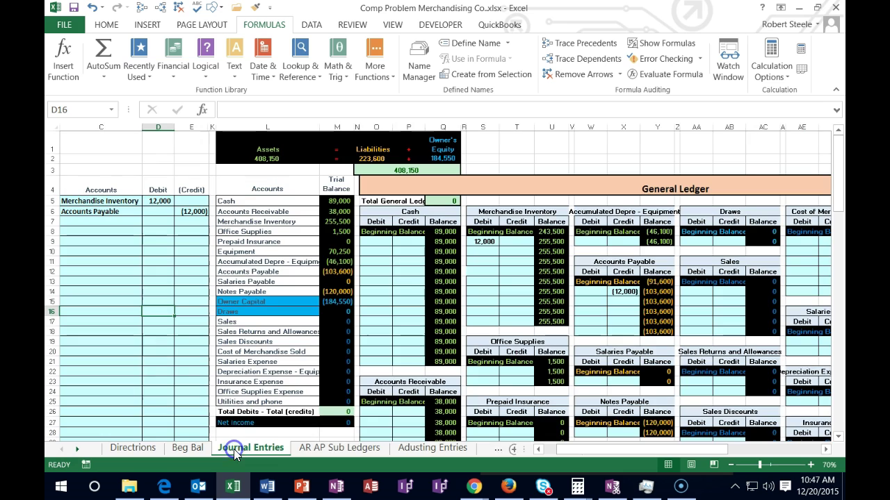
{"action": "left_click", "coordinate": [658, 331]}
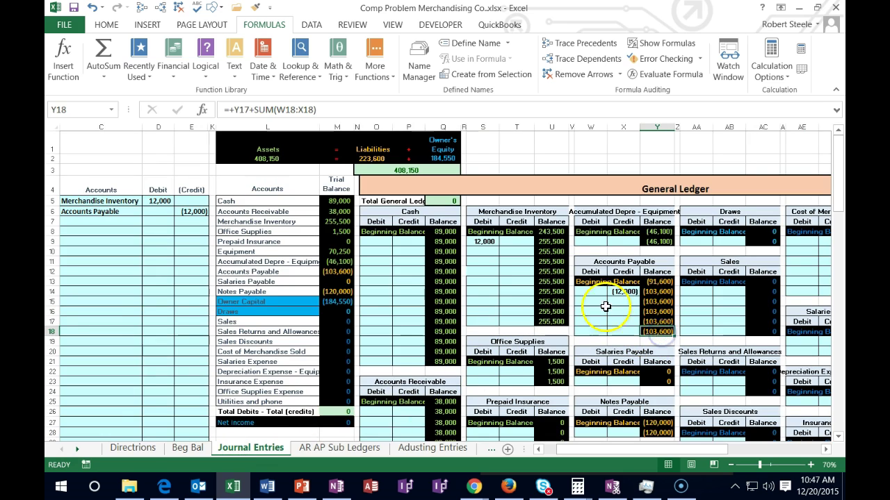
{"action": "left_click", "coordinate": [340, 271]}
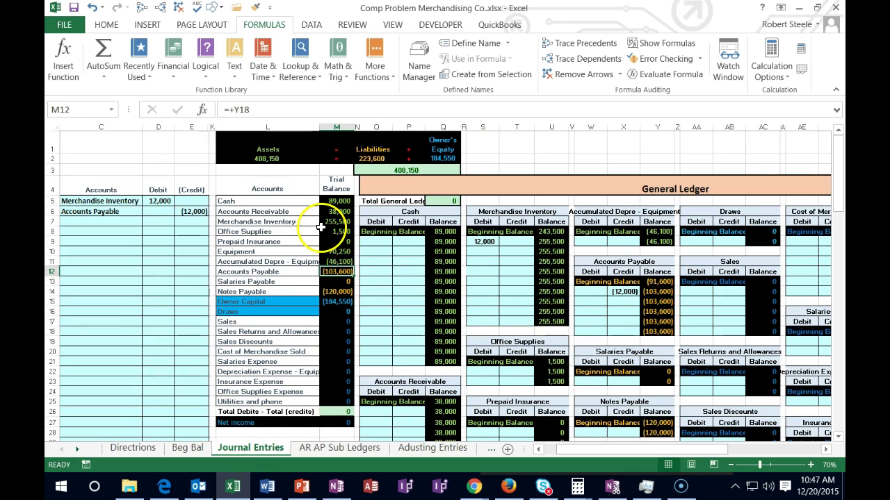
Start the journal entry for the sale to I Co. by entering the date 4/1 in B8.
{"action": "key", "text": "Left"}
{"action": "key", "text": "Left"}
{"action": "key", "text": "Left"}
{"action": "key", "text": "Left"}
{"action": "key", "text": "Left"}
{"action": "key", "text": "Left"}
{"action": "key", "text": "Left"}
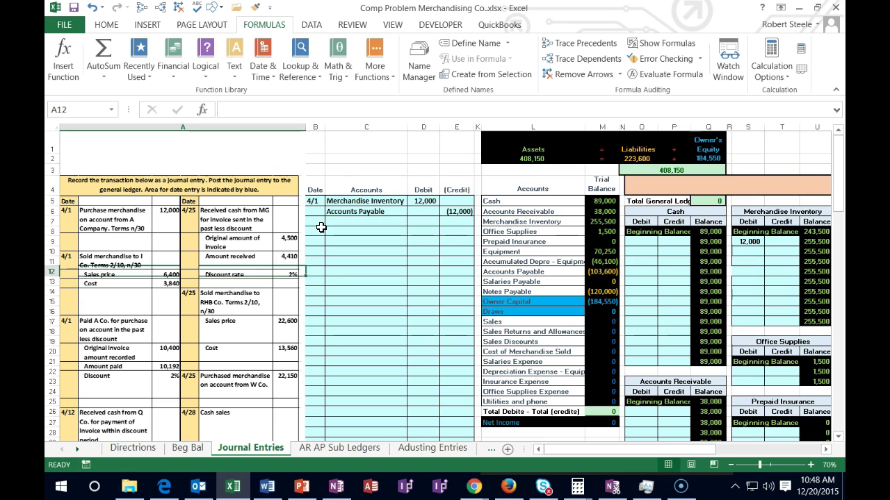
{"action": "key", "text": "Right"}
{"action": "key", "text": "Right"}
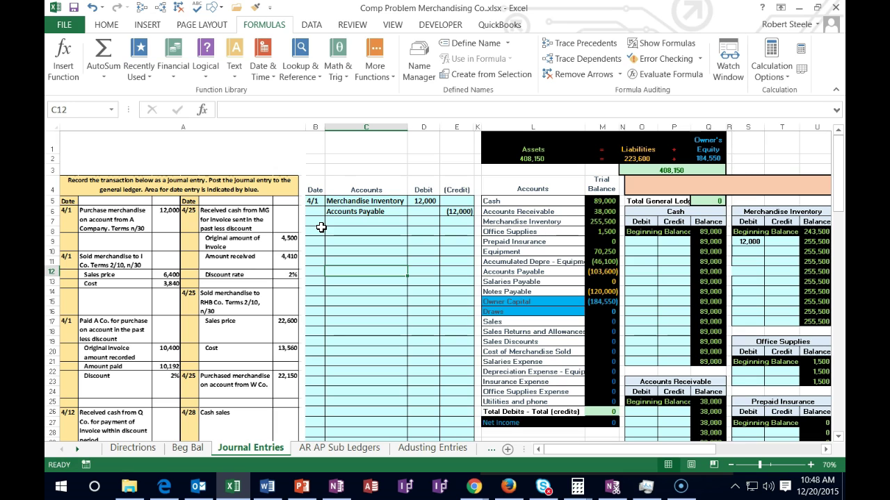
{"action": "left_click", "coordinate": [321, 229]}
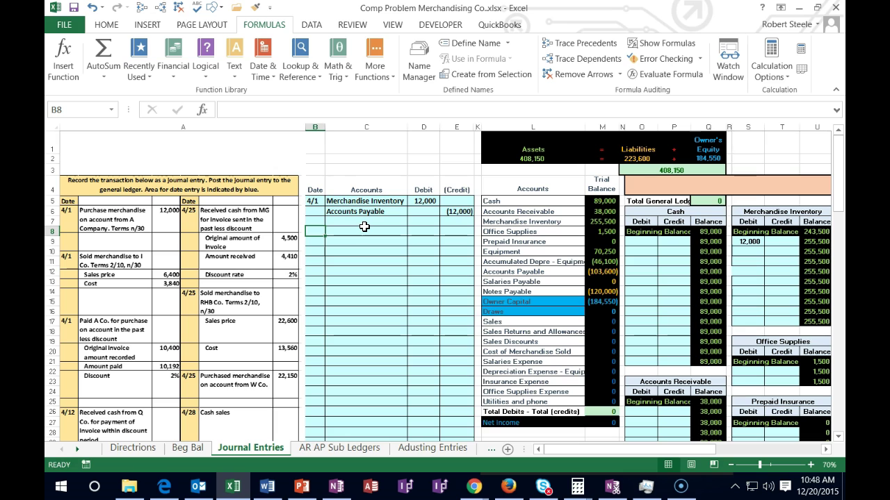
{"action": "left_click", "coordinate": [810, 464]}
{"action": "left_click", "coordinate": [811, 465]}
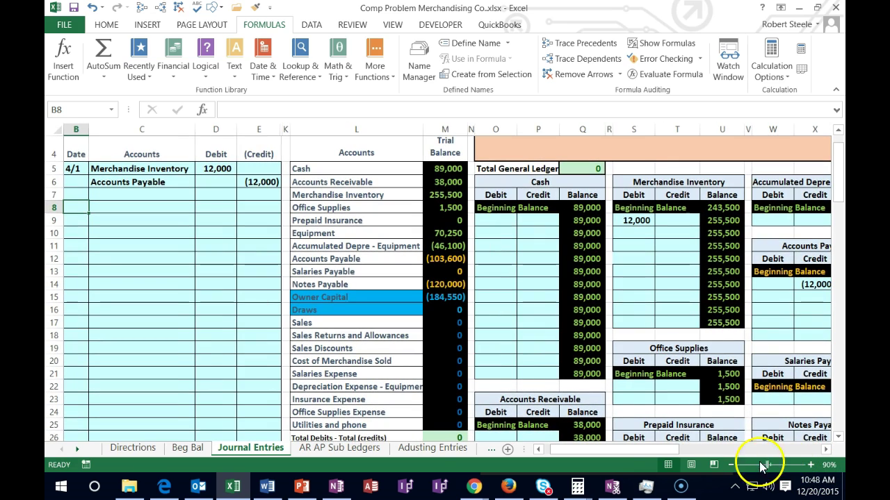
{"action": "left_click_drag", "start_coordinate": [661, 450], "coordinate": [617, 449]}
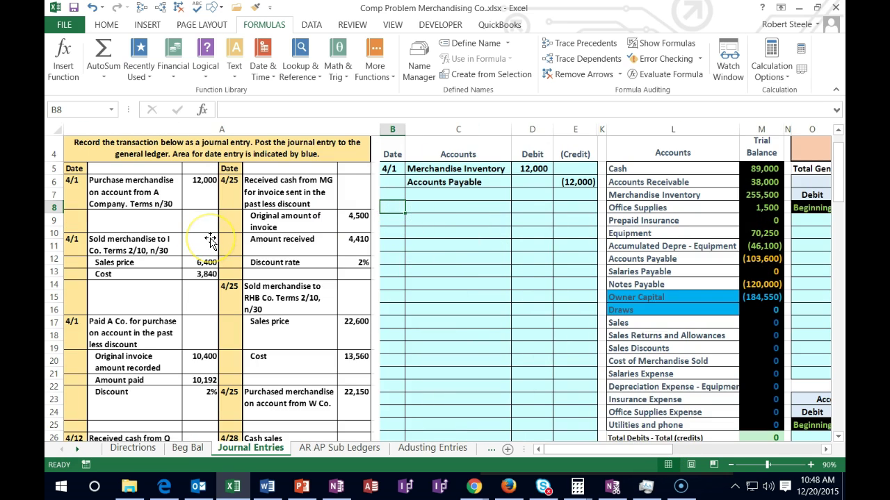
{"action": "type", "text": "4/1"}
{"action": "key", "text": "Return"}
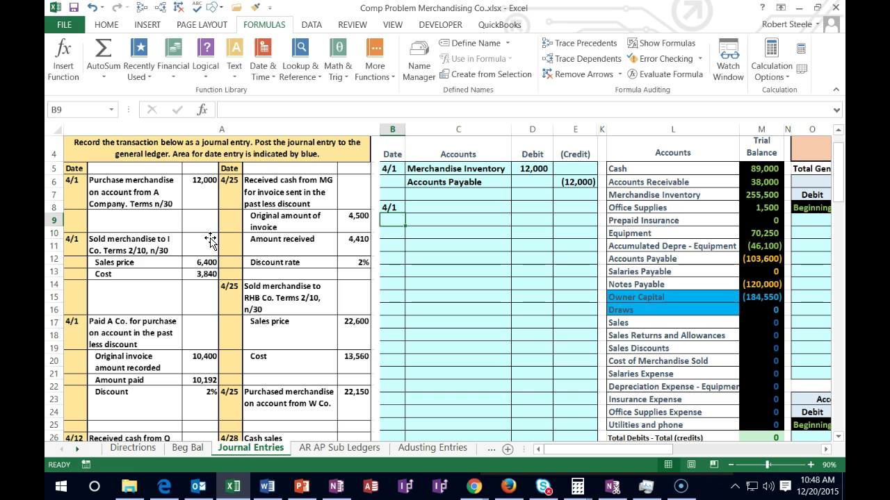
Copy the Accounts Receivable account name from the trial balance into C8 as the debit account of the 4/1 sale.
{"action": "left_click", "coordinate": [210, 264]}
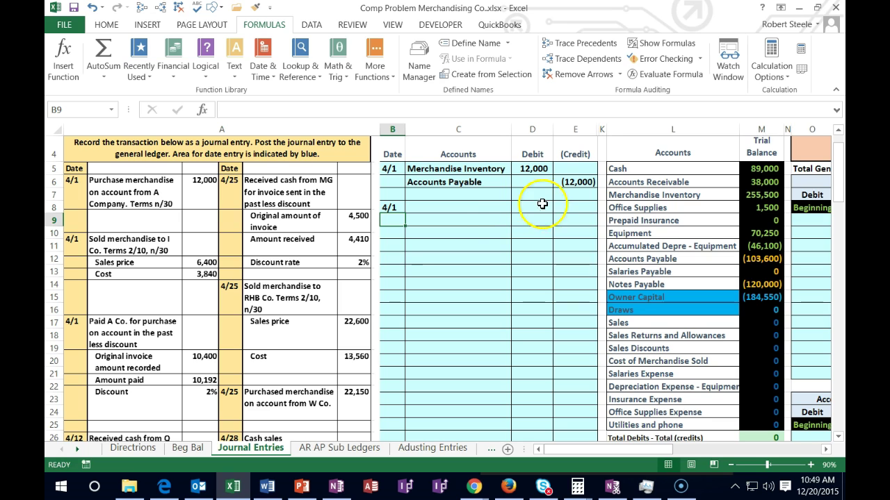
{"action": "left_click", "coordinate": [632, 169]}
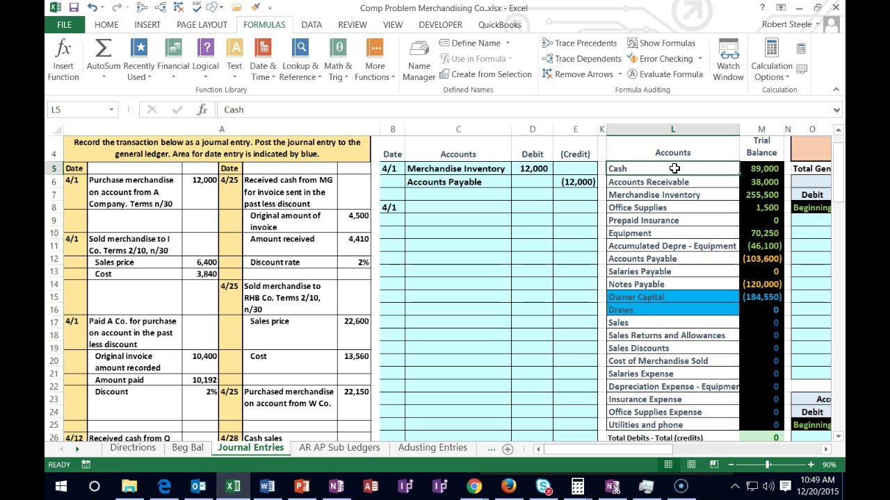
{"action": "left_click", "coordinate": [718, 182]}
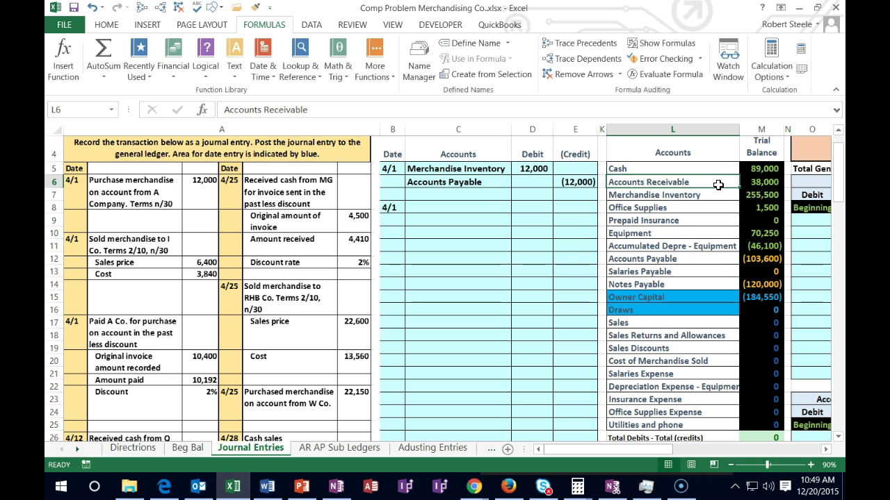
{"action": "left_click", "coordinate": [742, 183]}
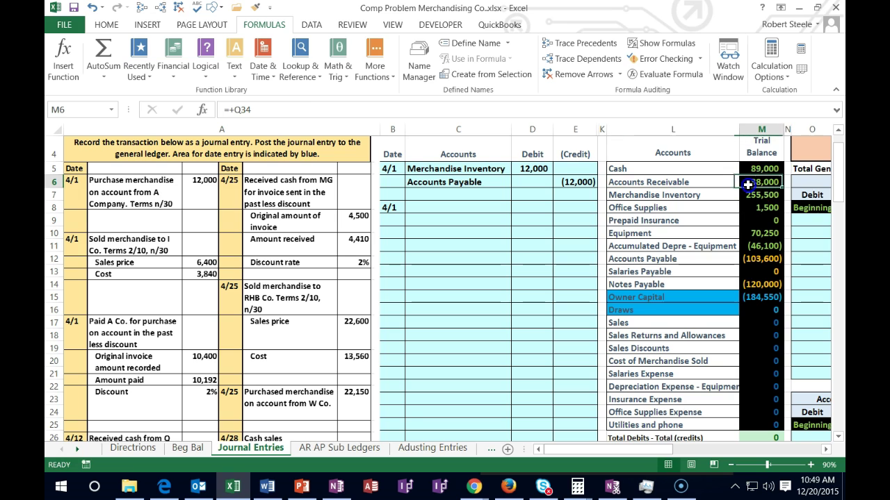
{"action": "right_click", "coordinate": [711, 182]}
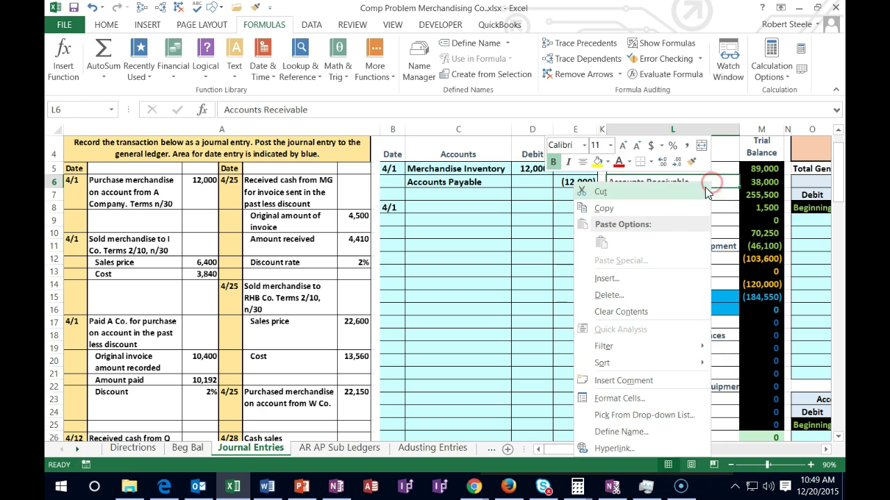
{"action": "left_click", "coordinate": [684, 209]}
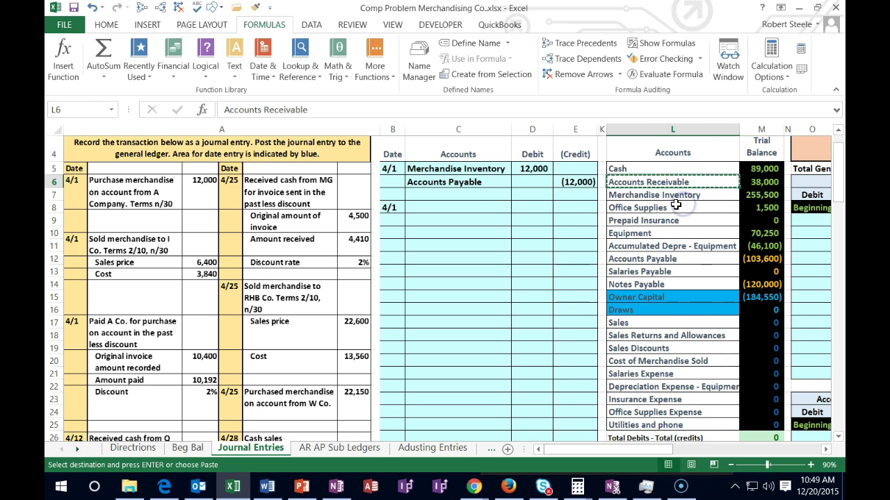
{"action": "left_click", "coordinate": [471, 209]}
{"action": "right_click", "coordinate": [472, 209]}
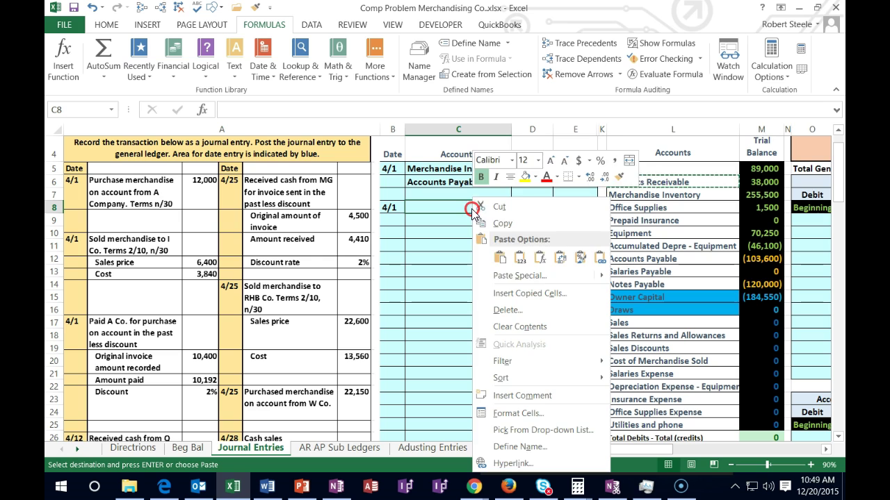
{"action": "left_click", "coordinate": [499, 257]}
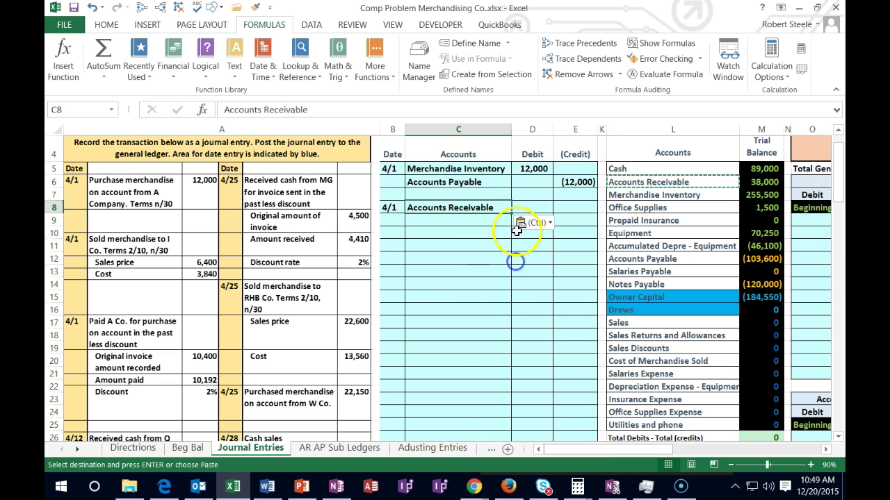
Enter the sale amounts in the journal entry: a debit of 6400 in D8 and a credit of -6400 in E9.
{"action": "left_click", "coordinate": [524, 206]}
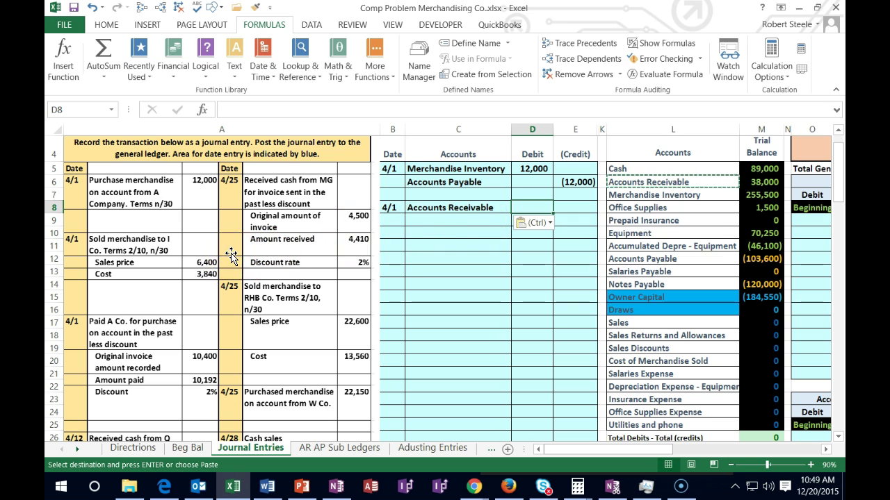
{"action": "type", "text": "6400"}
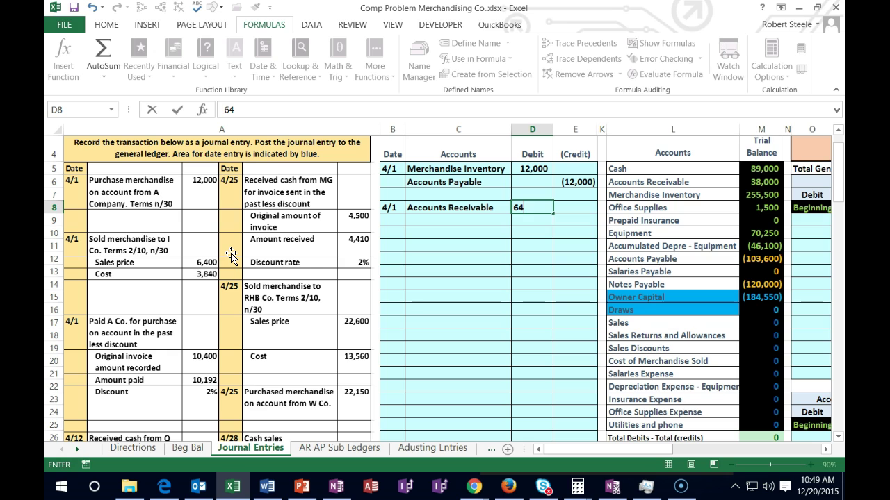
{"action": "key", "text": "Return"}
{"action": "key", "text": "Right"}
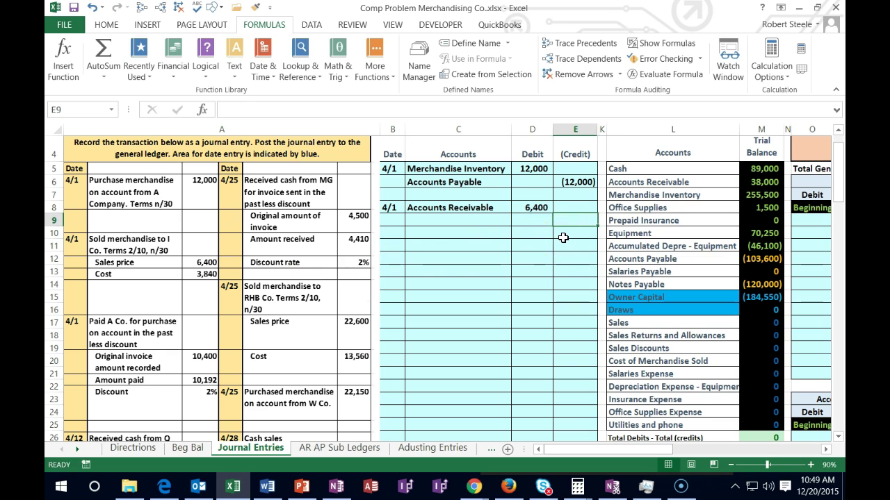
{"action": "type", "text": "-6400"}
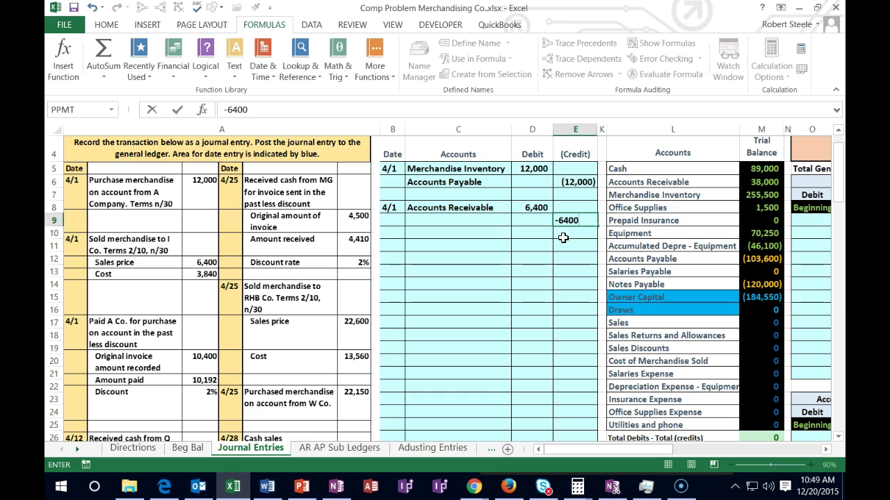
{"action": "key", "text": "Return"}
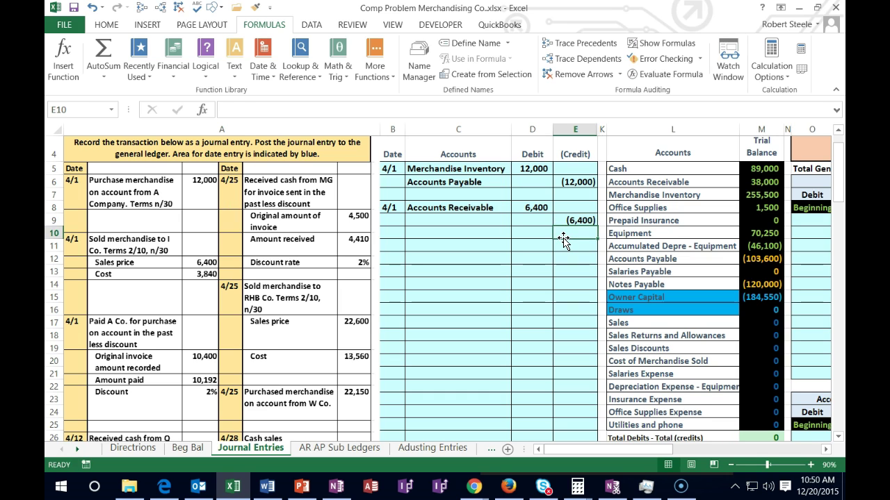
Find the revenue account in the trial balance and copy the Sales account name as values into C9 as the credit account of the 4/1 sale.
{"action": "left_click", "coordinate": [497, 220]}
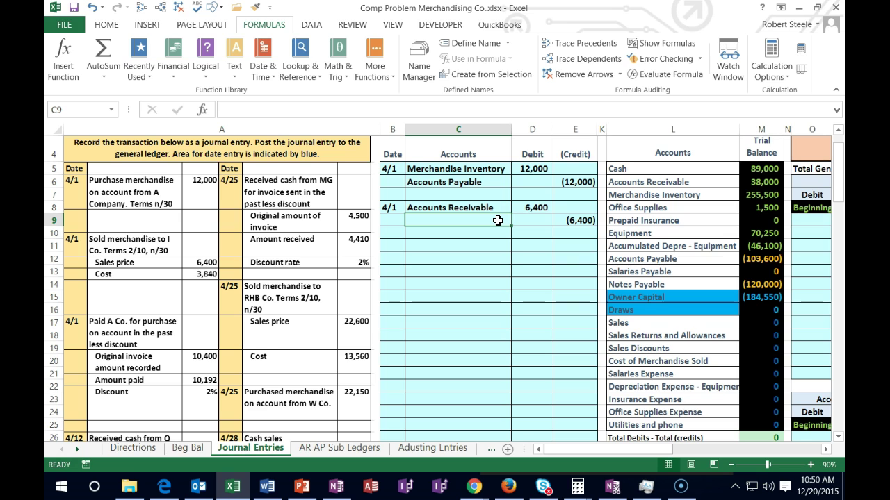
{"action": "left_click_drag", "start_coordinate": [663, 169], "coordinate": [658, 236]}
{"action": "left_click", "coordinate": [658, 259]}
{"action": "left_click_drag", "start_coordinate": [654, 296], "coordinate": [655, 307]}
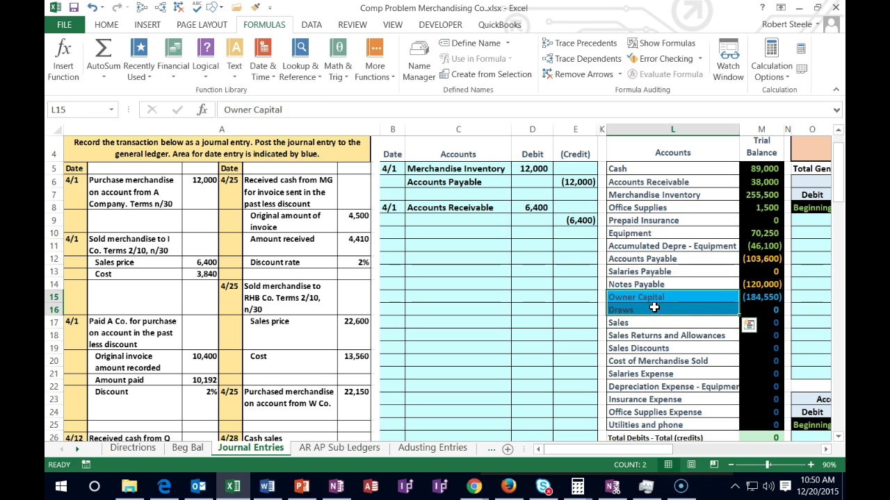
{"action": "left_click", "coordinate": [655, 322]}
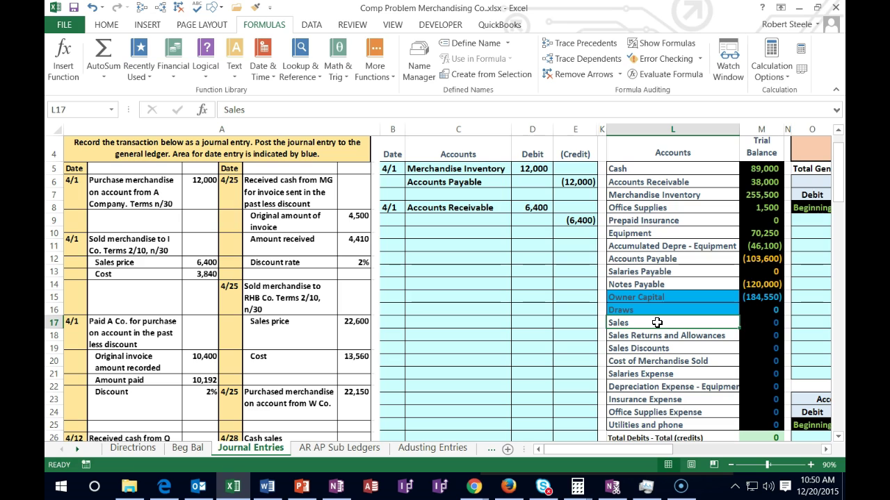
{"action": "left_click", "coordinate": [758, 324]}
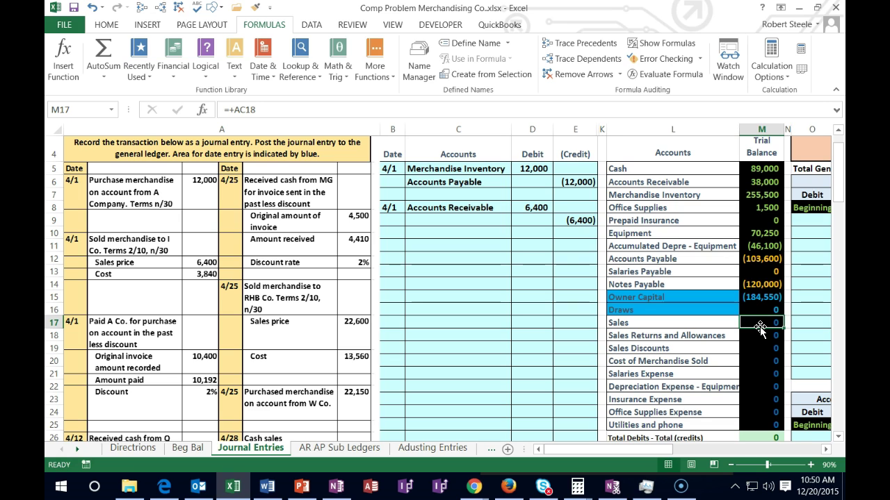
{"action": "right_click", "coordinate": [681, 323]}
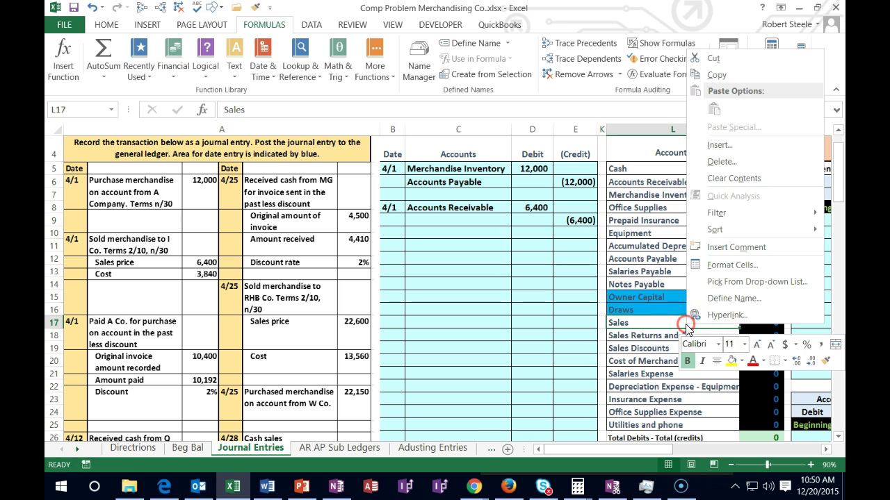
{"action": "left_click", "coordinate": [713, 74]}
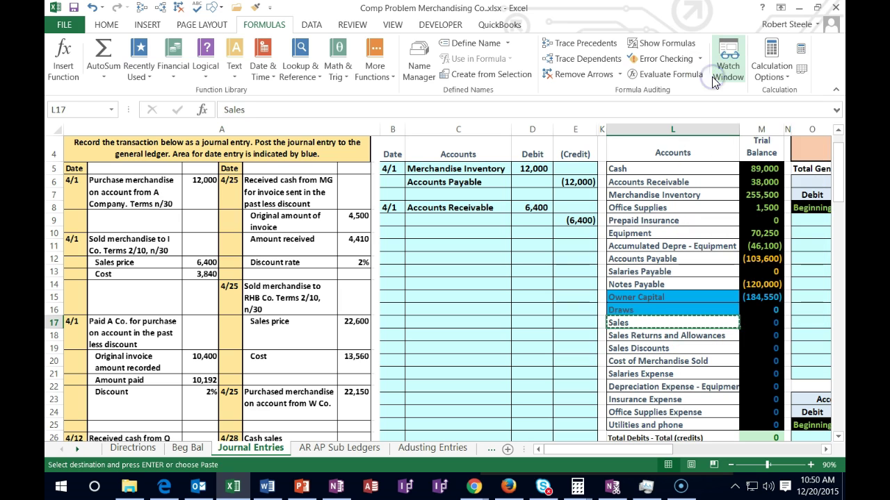
{"action": "left_click", "coordinate": [472, 219]}
{"action": "right_click", "coordinate": [481, 221]}
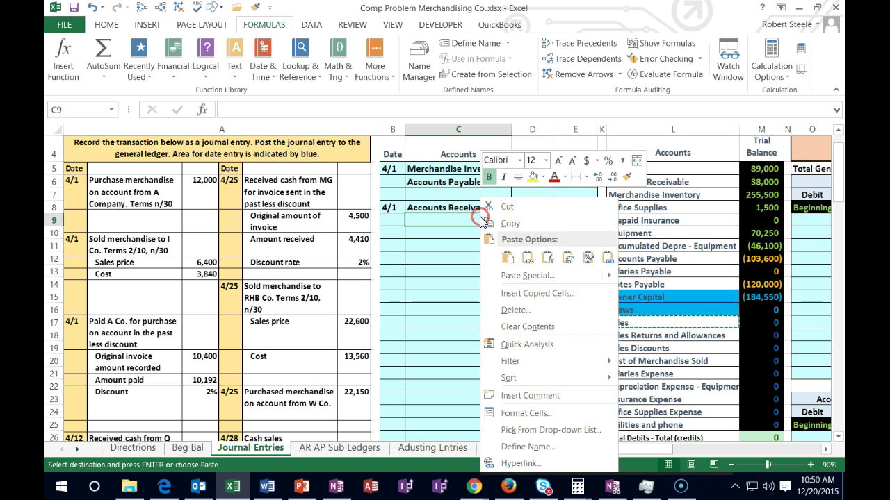
{"action": "left_click", "coordinate": [526, 257]}
{"action": "left_click", "coordinate": [428, 239]}
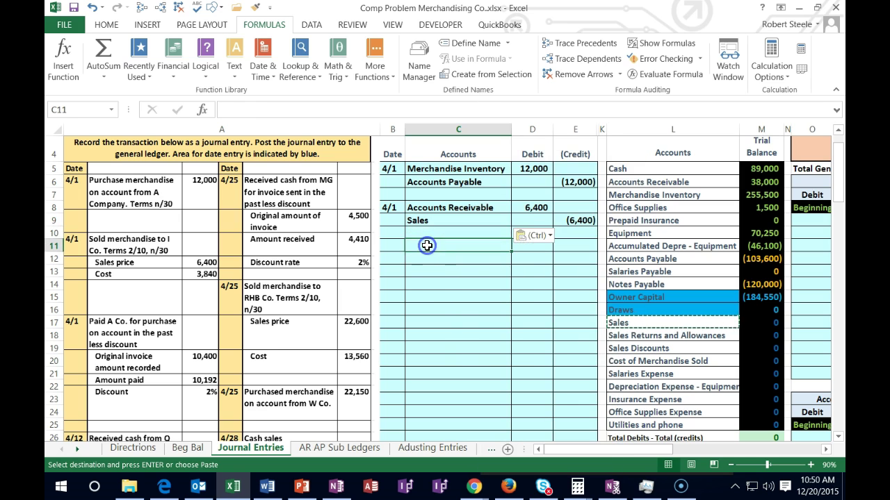
{"action": "key", "text": "Escape"}
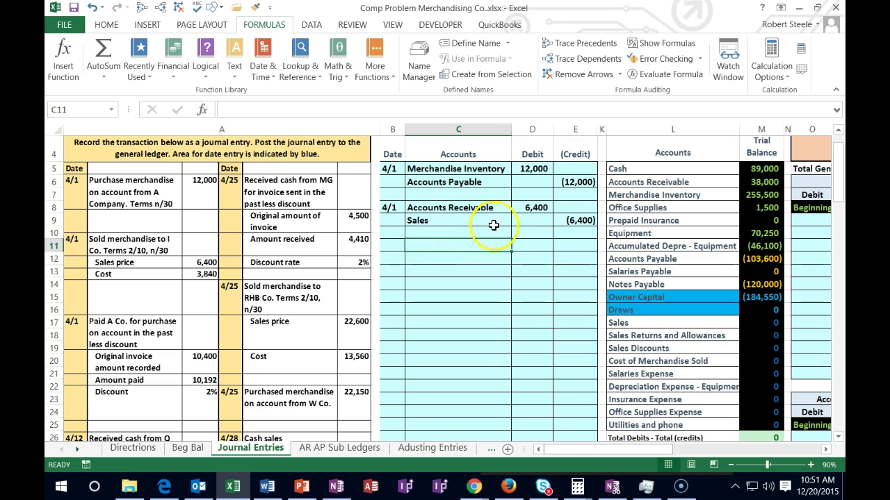
Check the Merchandise Inventory account and its balance in the trial balance for the cost side of the 4/1 sale.
{"action": "left_click", "coordinate": [617, 195]}
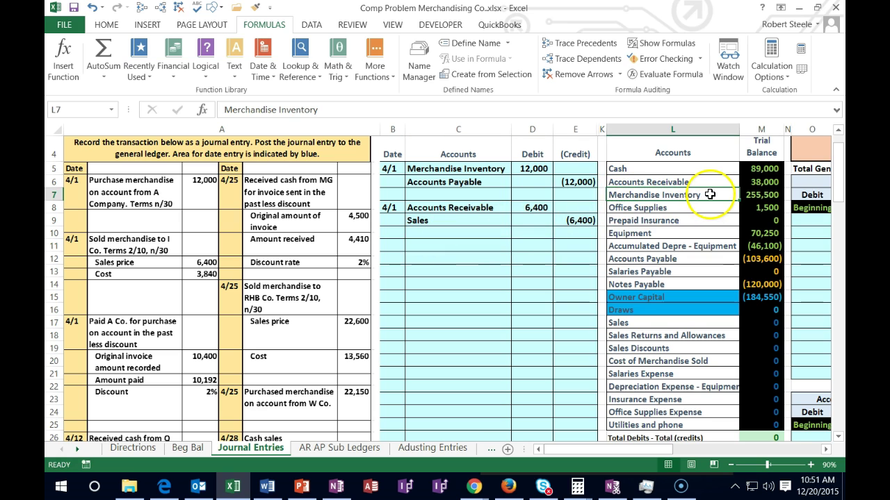
{"action": "left_click", "coordinate": [732, 195]}
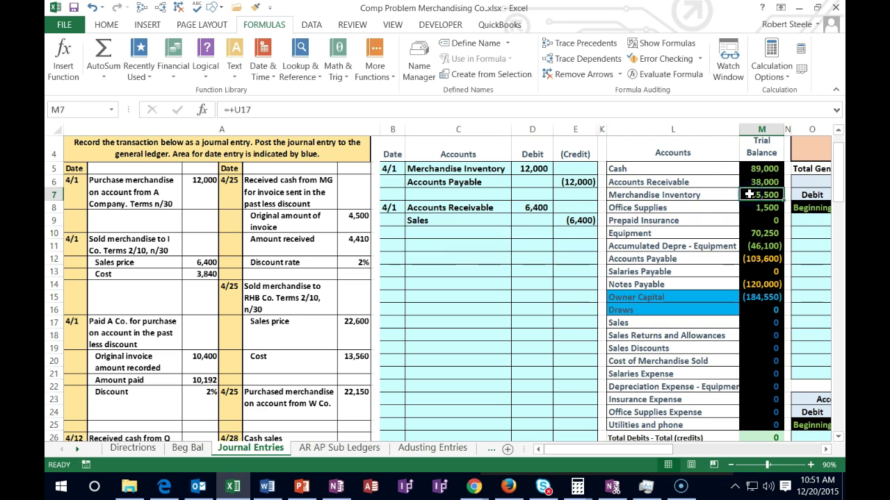